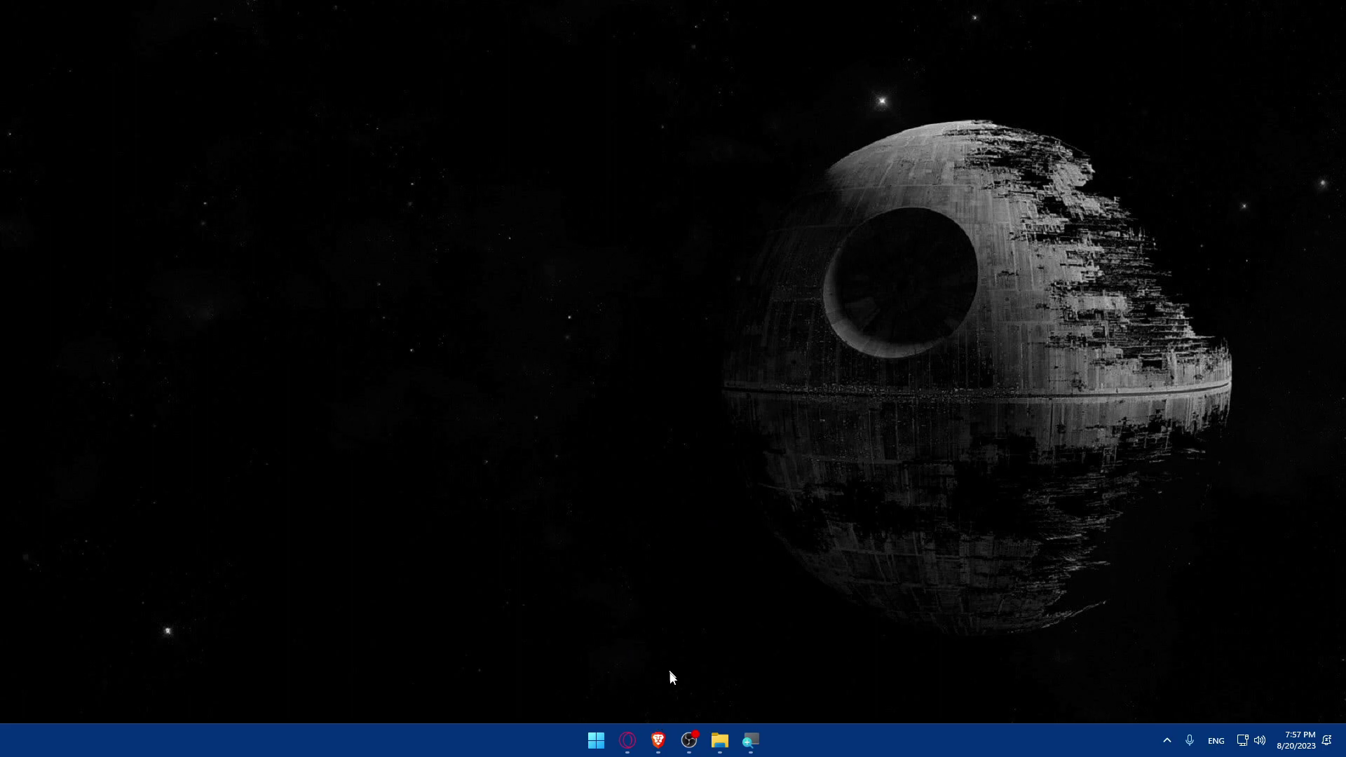
Launch the browser and load bigcartel.com.
{"action": "left_click", "coordinate": [659, 739]}
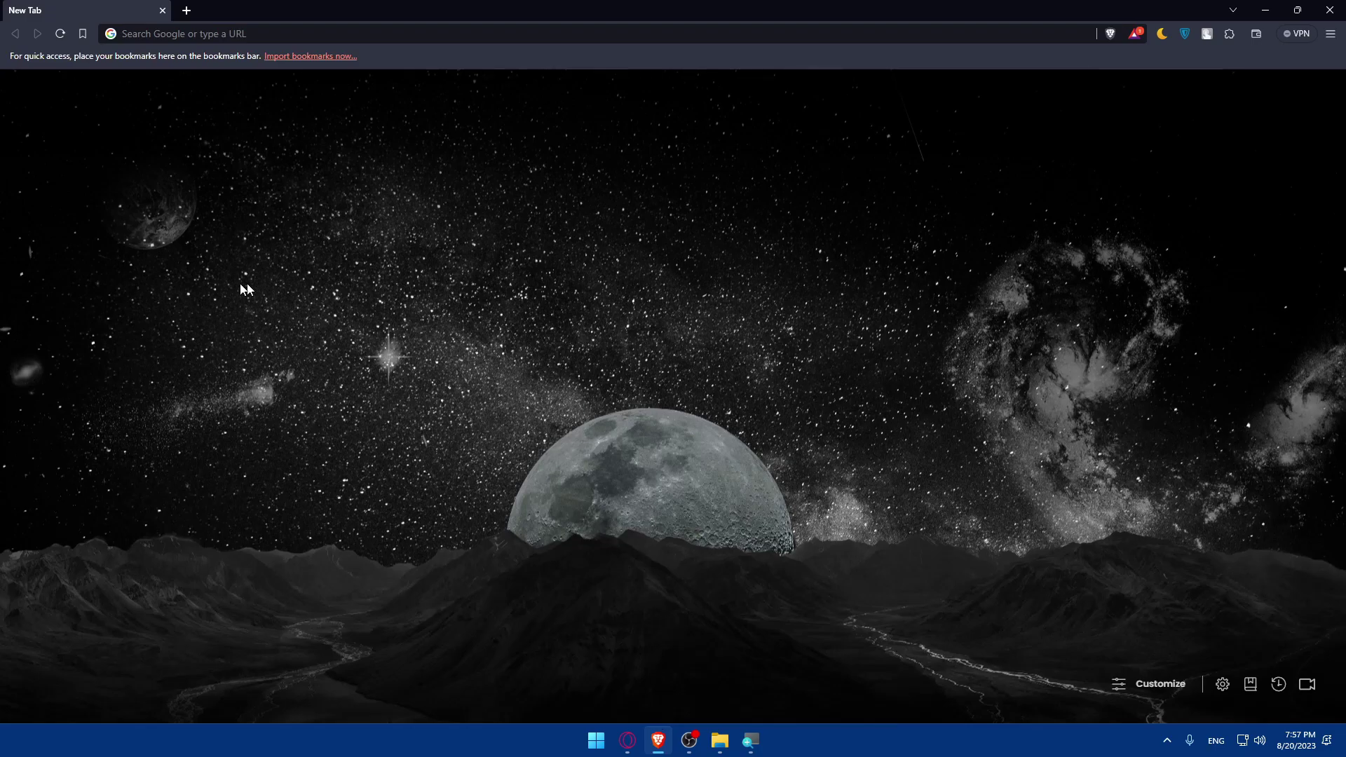
{"action": "left_click", "coordinate": [169, 35]}
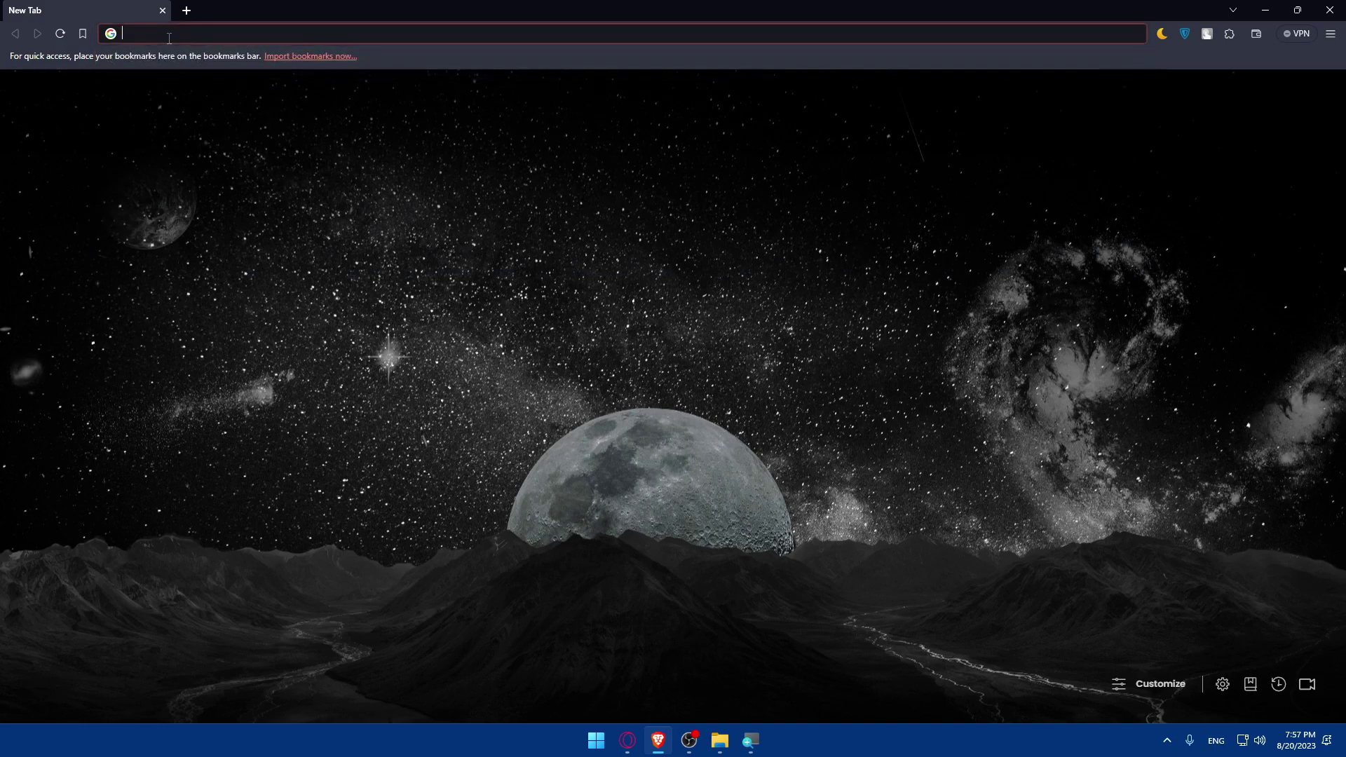
{"action": "type", "text": "big"}
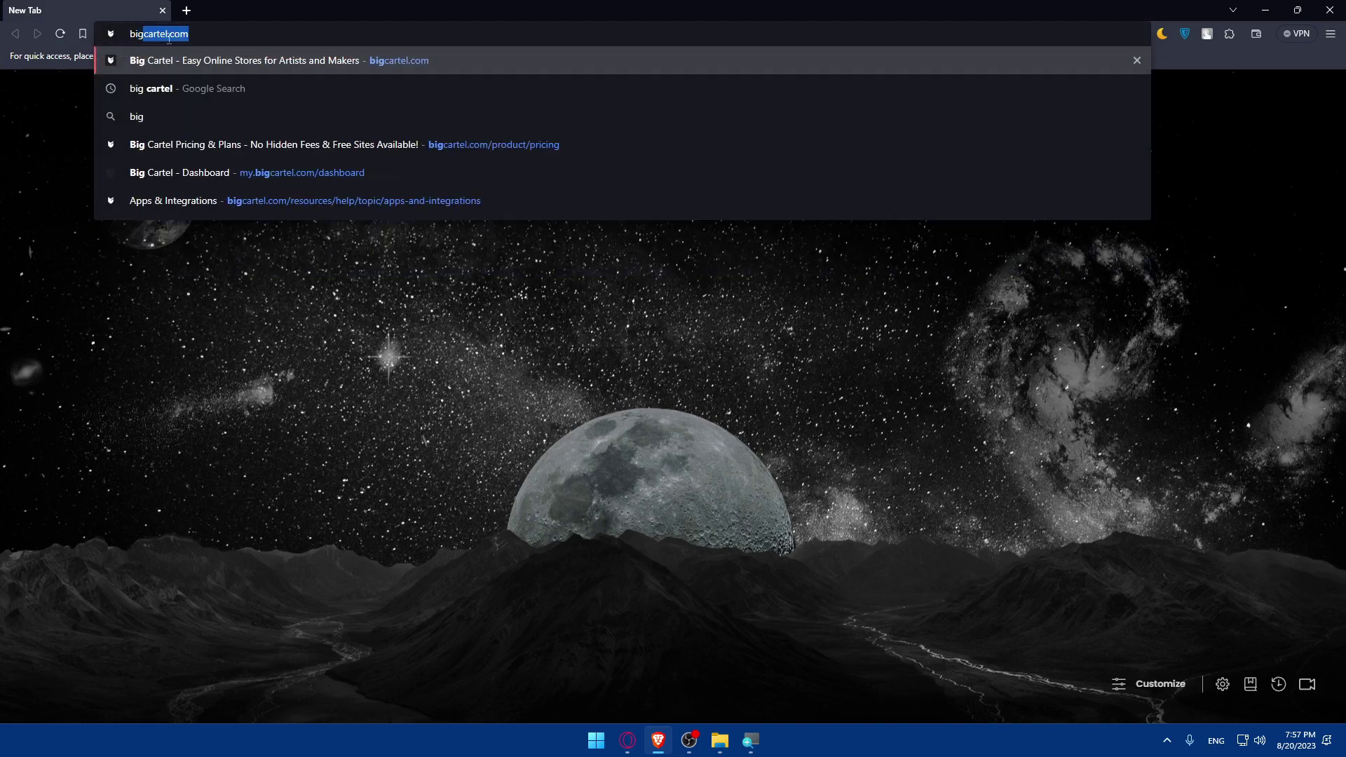
{"action": "key", "text": "Return"}
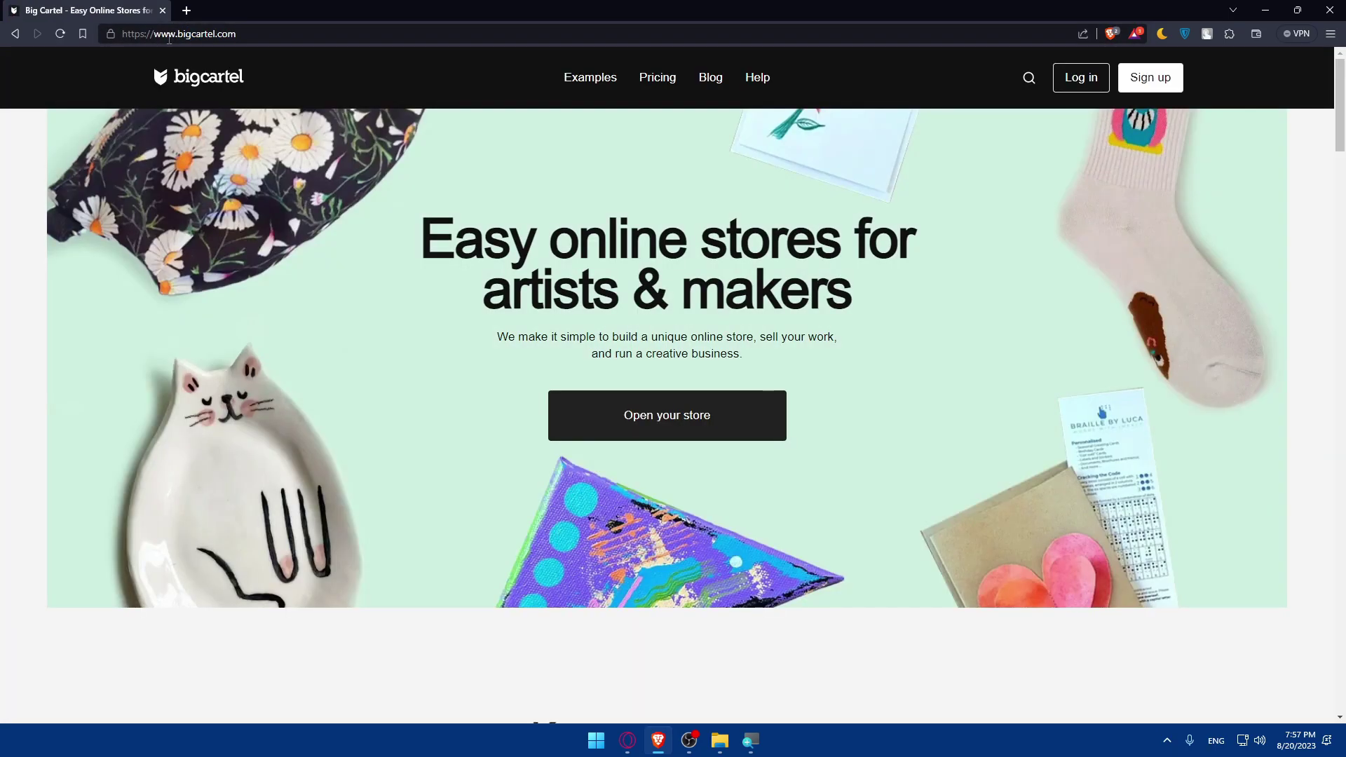
{"action": "scroll", "coordinate": [624, 167], "scroll_direction": "down", "scroll_amount": 10}
{"action": "scroll", "coordinate": [631, 256], "scroll_direction": "down", "scroll_amount": 10}
{"action": "scroll", "coordinate": [631, 255], "scroll_direction": "down", "scroll_amount": 10}
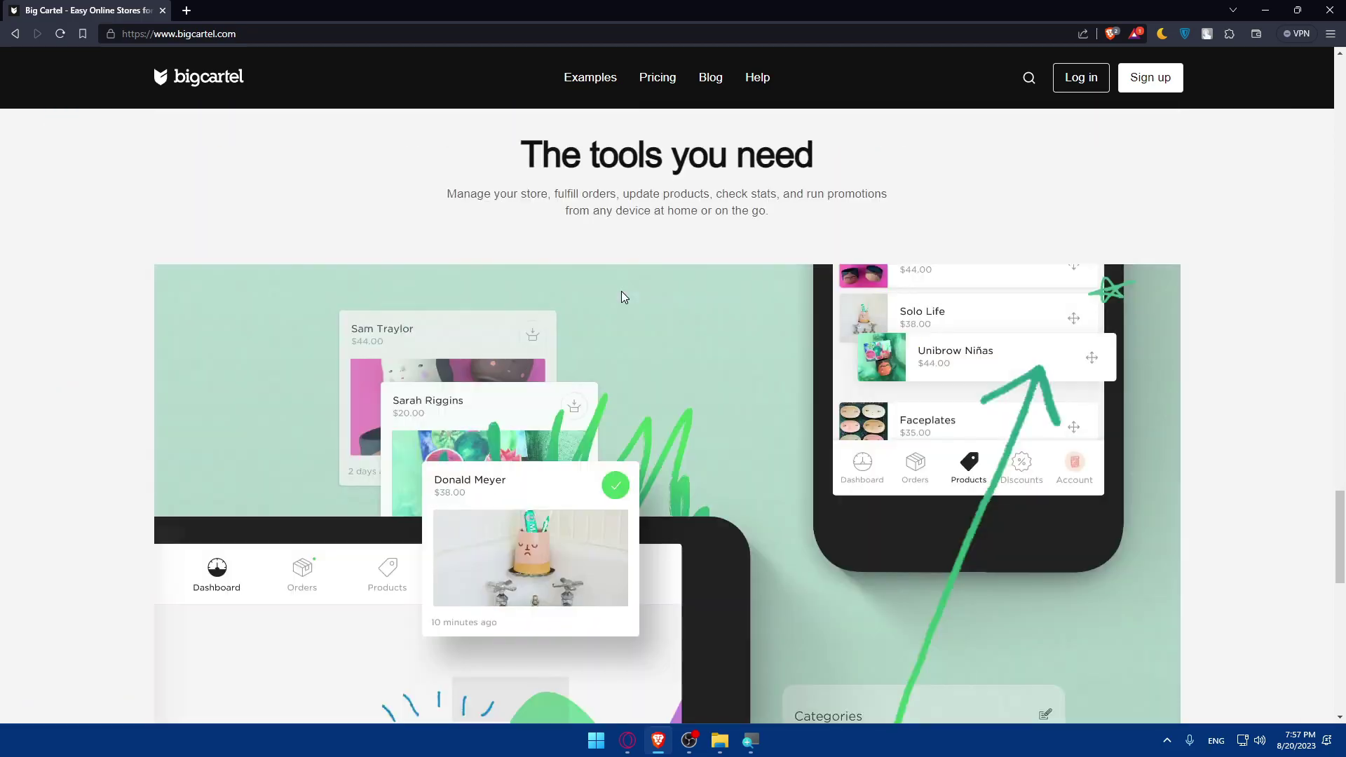
{"action": "scroll", "coordinate": [622, 295], "scroll_direction": "down", "scroll_amount": 10}
{"action": "scroll", "coordinate": [619, 305], "scroll_direction": "up", "scroll_amount": 10}
{"action": "scroll", "coordinate": [619, 305], "scroll_direction": "up", "scroll_amount": 5}
{"action": "scroll", "coordinate": [619, 305], "scroll_direction": "up", "scroll_amount": 5}
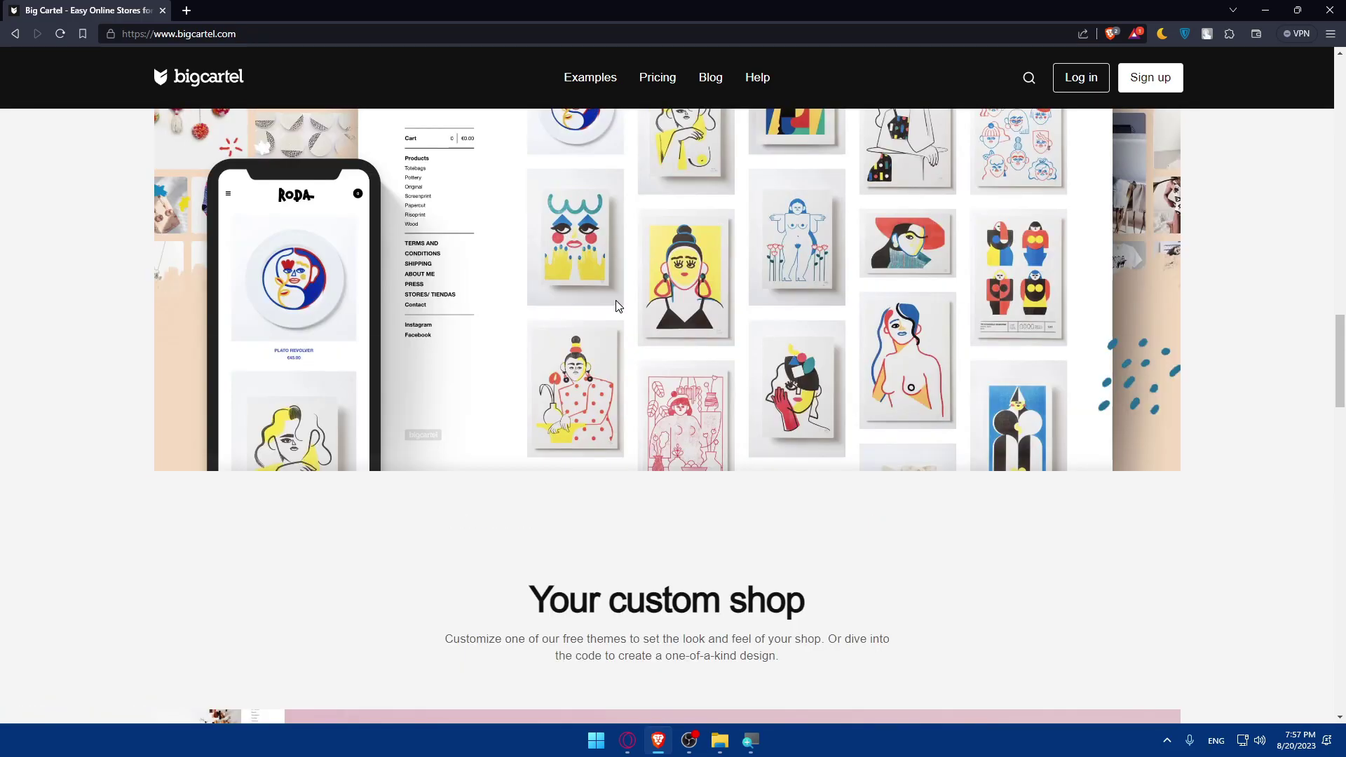
{"action": "scroll", "coordinate": [617, 306], "scroll_direction": "up", "scroll_amount": 5}
{"action": "scroll", "coordinate": [616, 305], "scroll_direction": "up", "scroll_amount": 5}
{"action": "scroll", "coordinate": [589, 304], "scroll_direction": "down", "scroll_amount": 5}
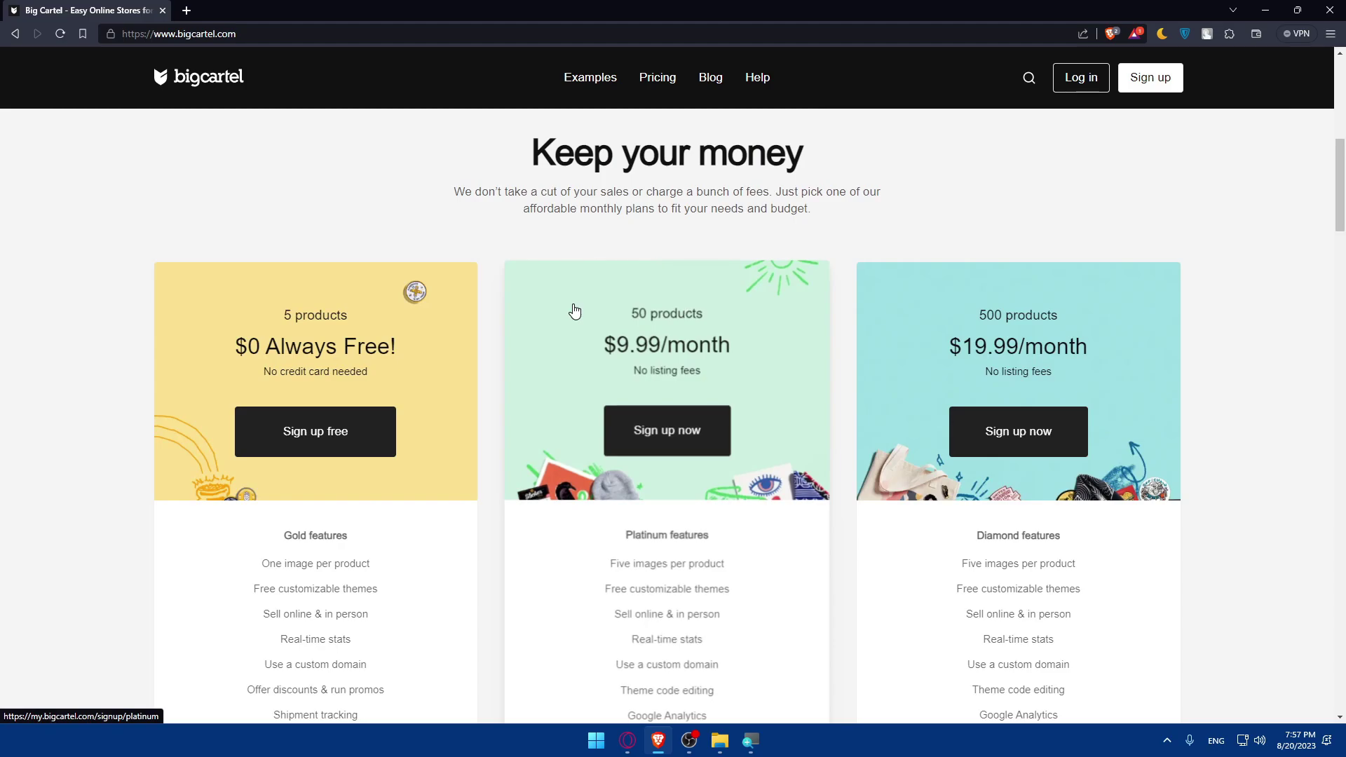
{"action": "scroll", "coordinate": [558, 304], "scroll_direction": "down", "scroll_amount": 1}
{"action": "scroll", "coordinate": [558, 262], "scroll_direction": "down", "scroll_amount": 1}
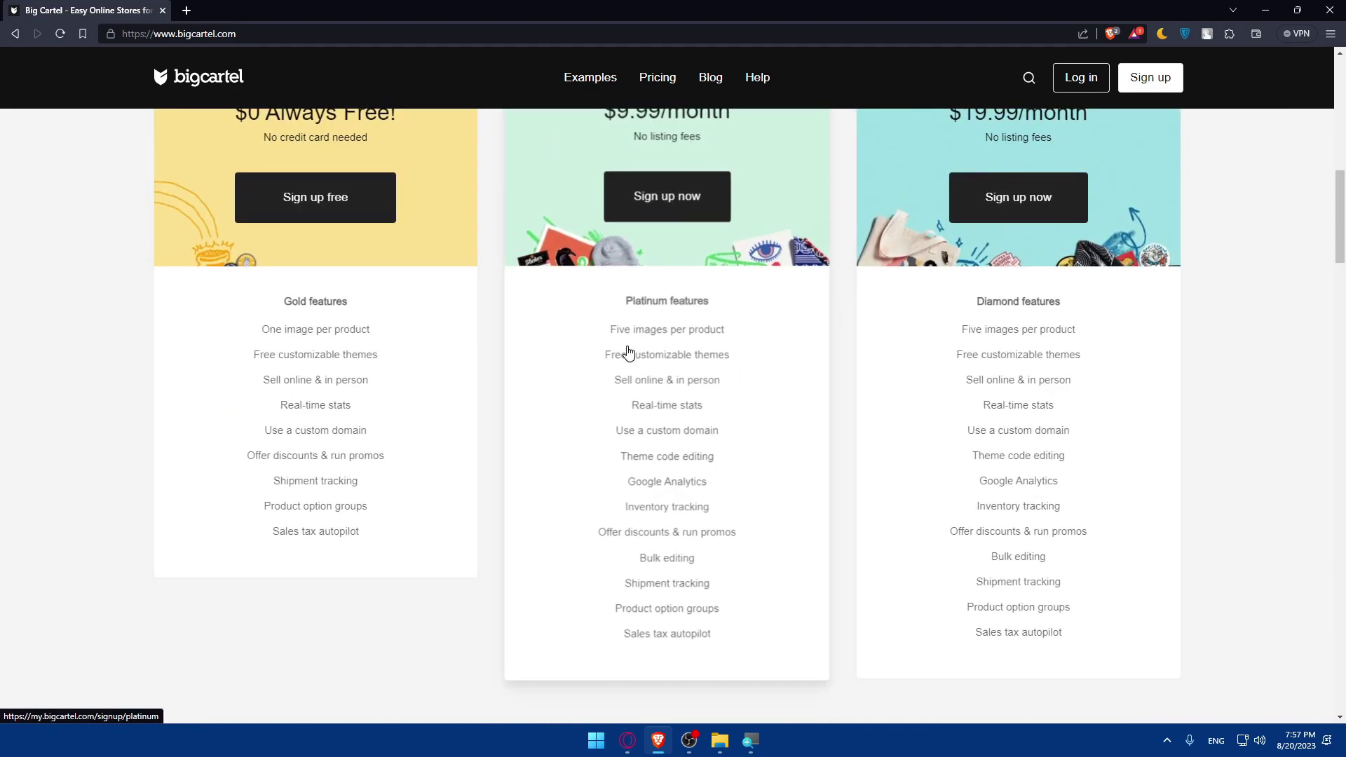
{"action": "scroll", "coordinate": [628, 353], "scroll_direction": "up", "scroll_amount": 7}
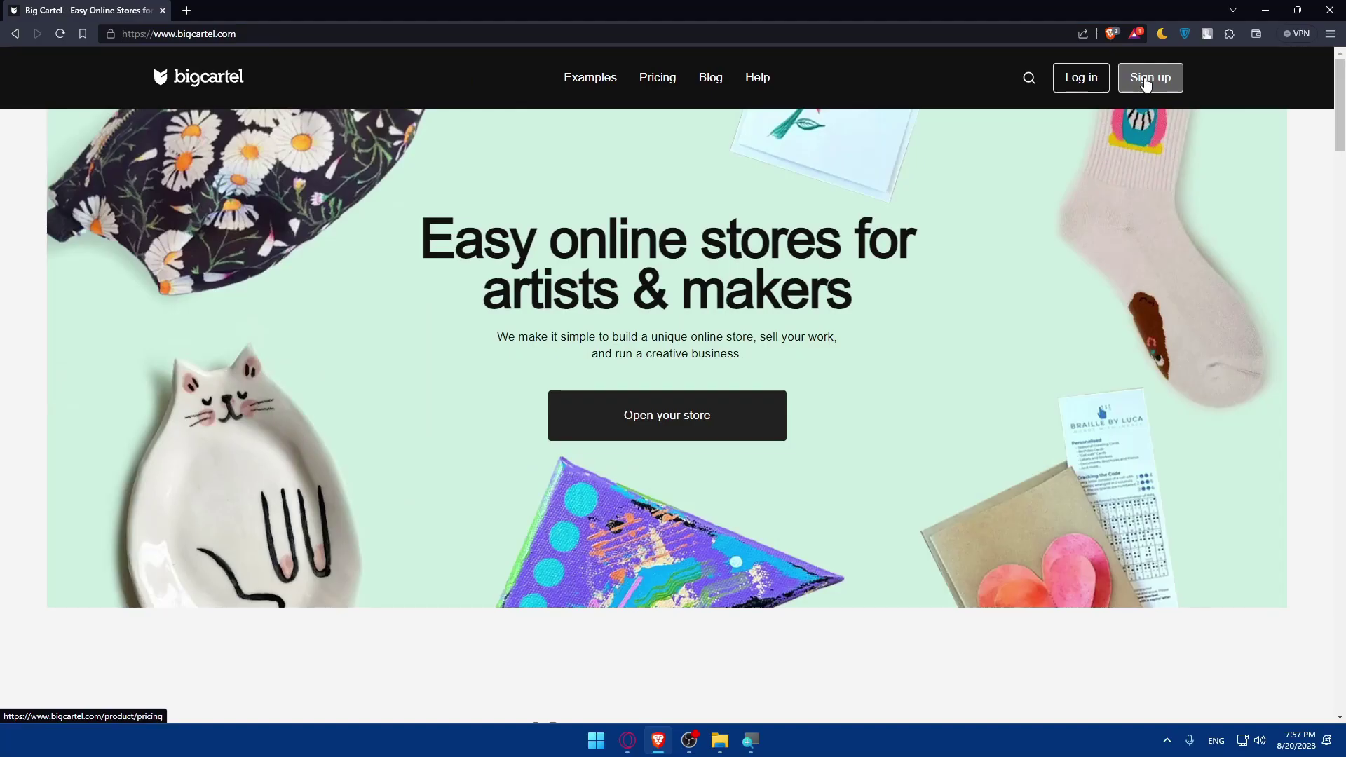
Log in to the store dashboard and highlight its getting started checklist.
{"action": "left_click", "coordinate": [1084, 85]}
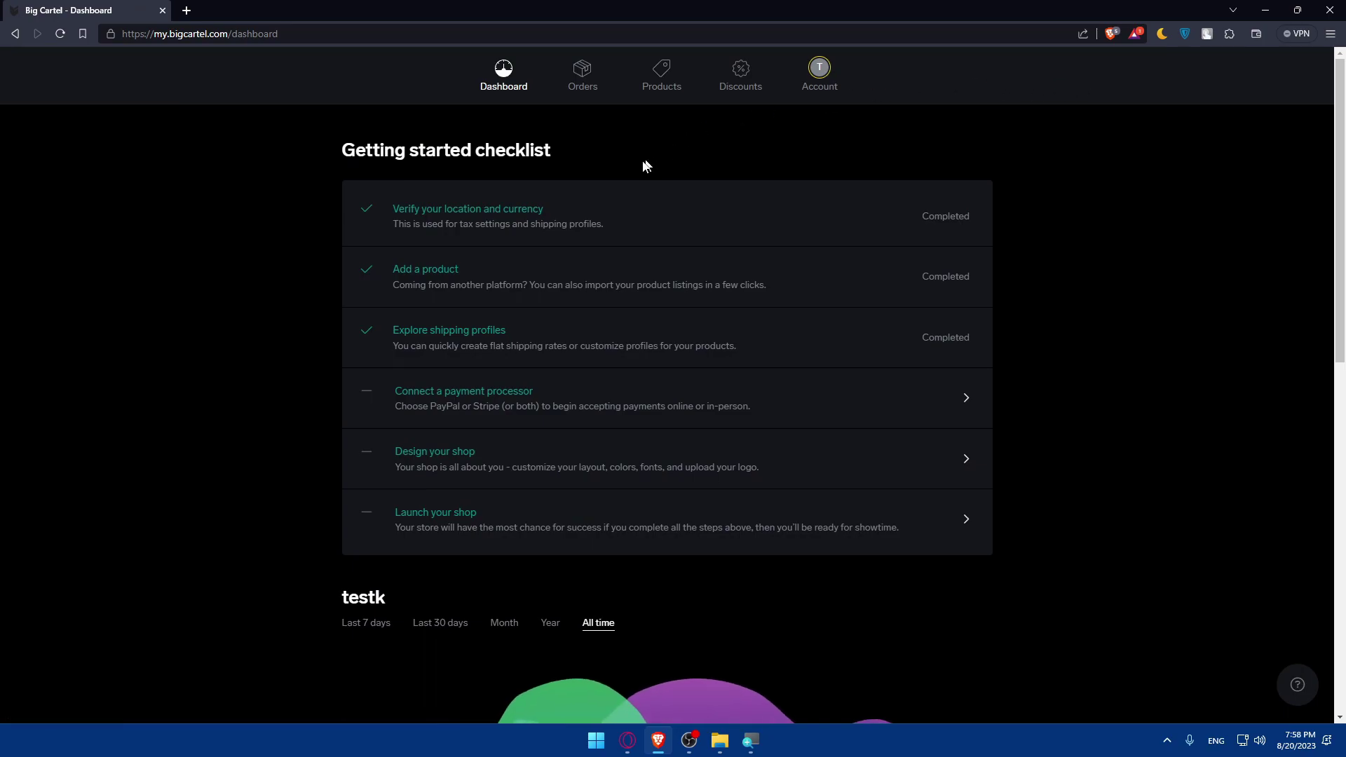
{"action": "mouse_move", "coordinate": [351, 200]}
{"action": "left_mouse_down"}
{"action": "mouse_move", "coordinate": [663, 391]}
{"action": "mouse_move", "coordinate": [440, 176]}
{"action": "mouse_move", "coordinate": [866, 457]}
{"action": "mouse_move", "coordinate": [390, 310]}
{"action": "mouse_move", "coordinate": [412, 226]}
{"action": "mouse_move", "coordinate": [907, 497]}
{"action": "mouse_move", "coordinate": [1088, 470]}
{"action": "left_mouse_up"}
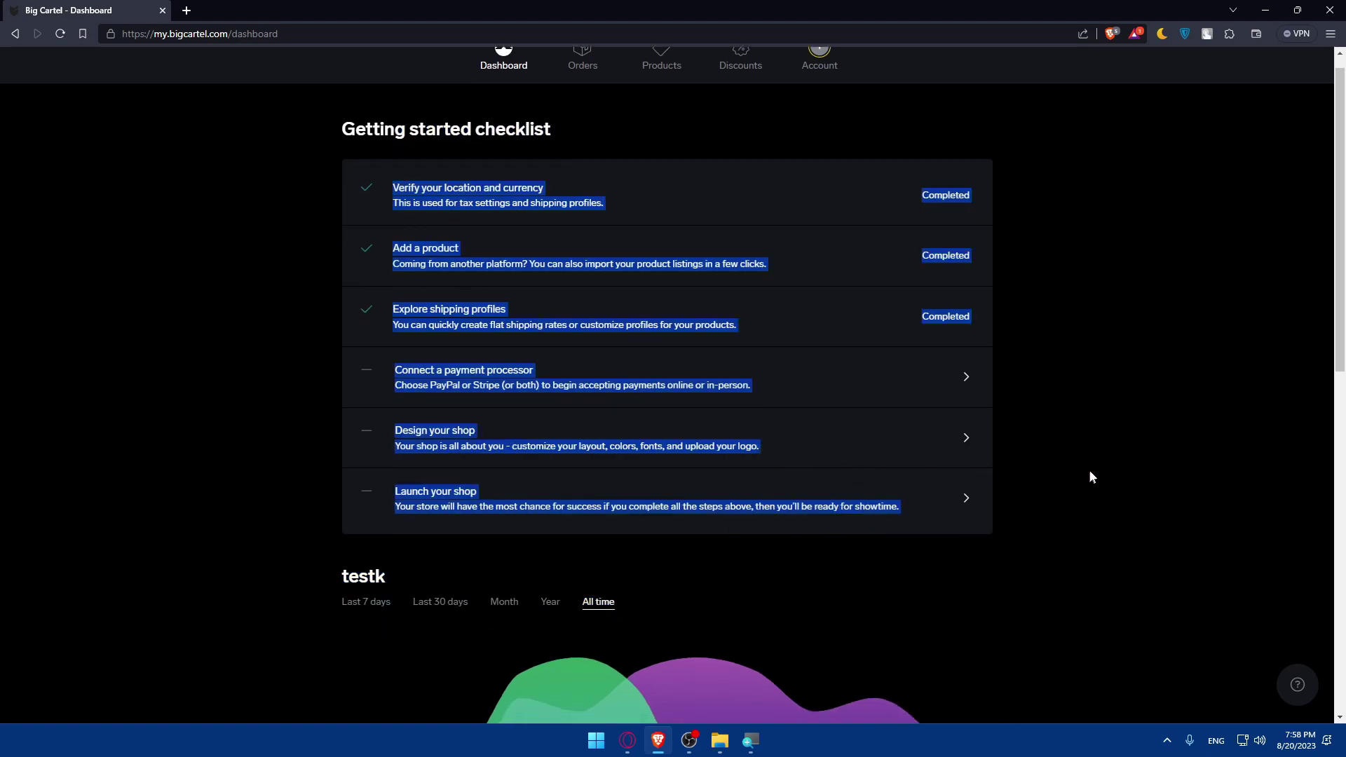
{"action": "left_click", "coordinate": [1006, 289]}
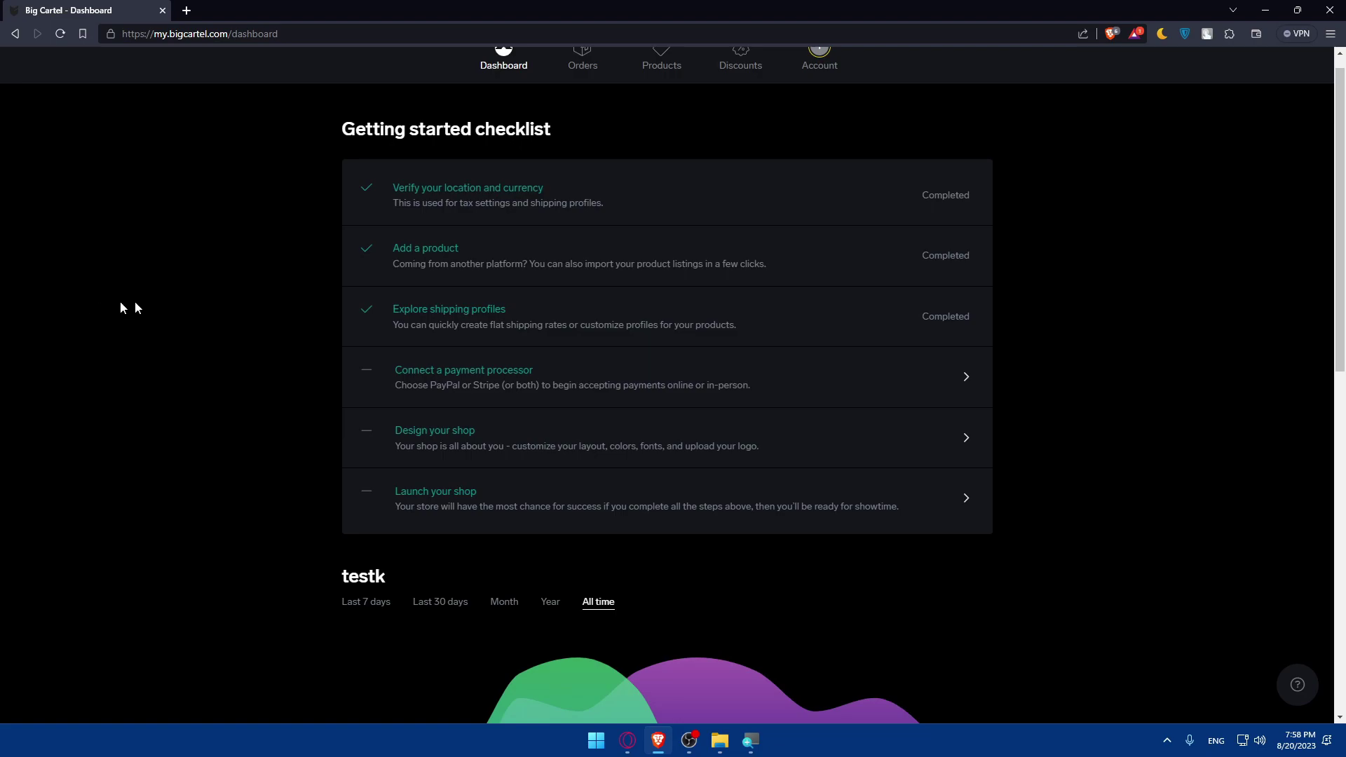
{"action": "scroll", "coordinate": [670, 79], "scroll_direction": "up", "scroll_amount": 1}
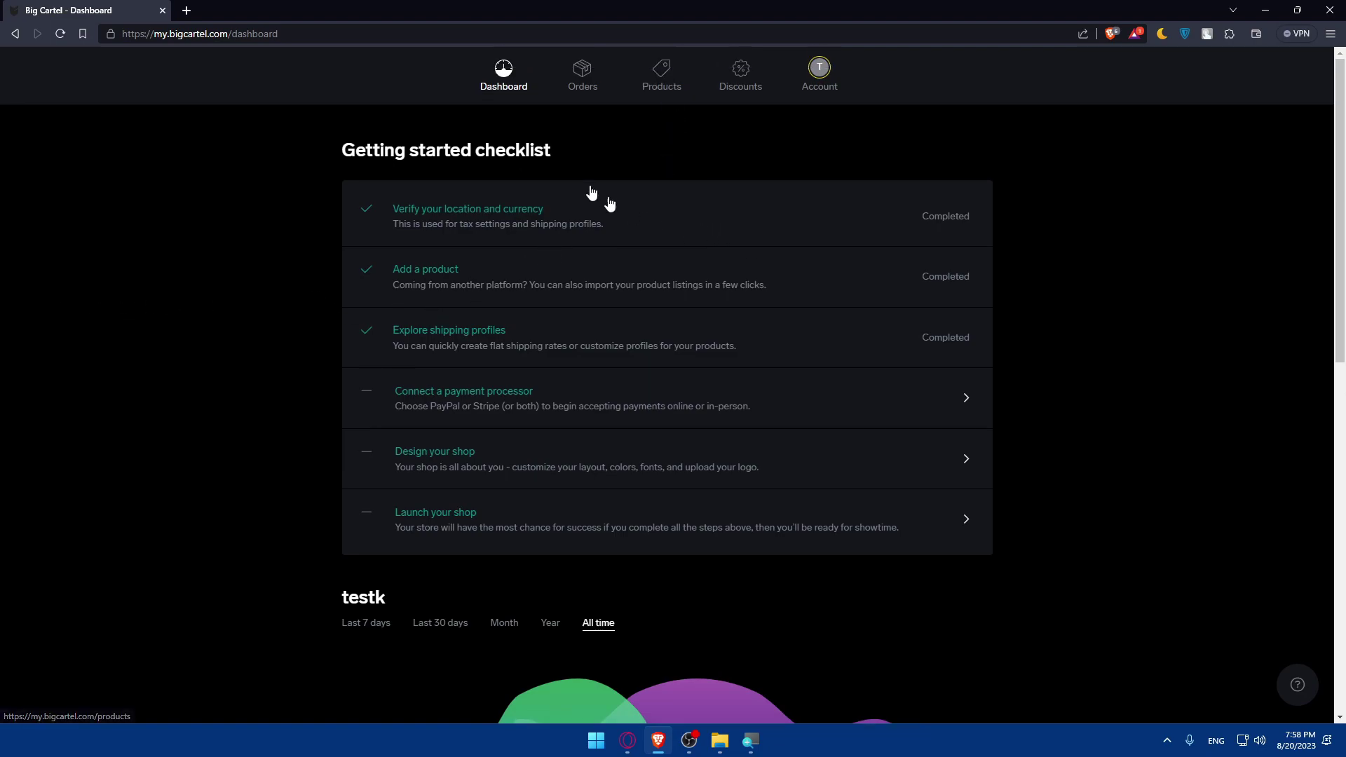
Go to Products, view the 'test' product, then return to the product list.
{"action": "left_click", "coordinate": [670, 82]}
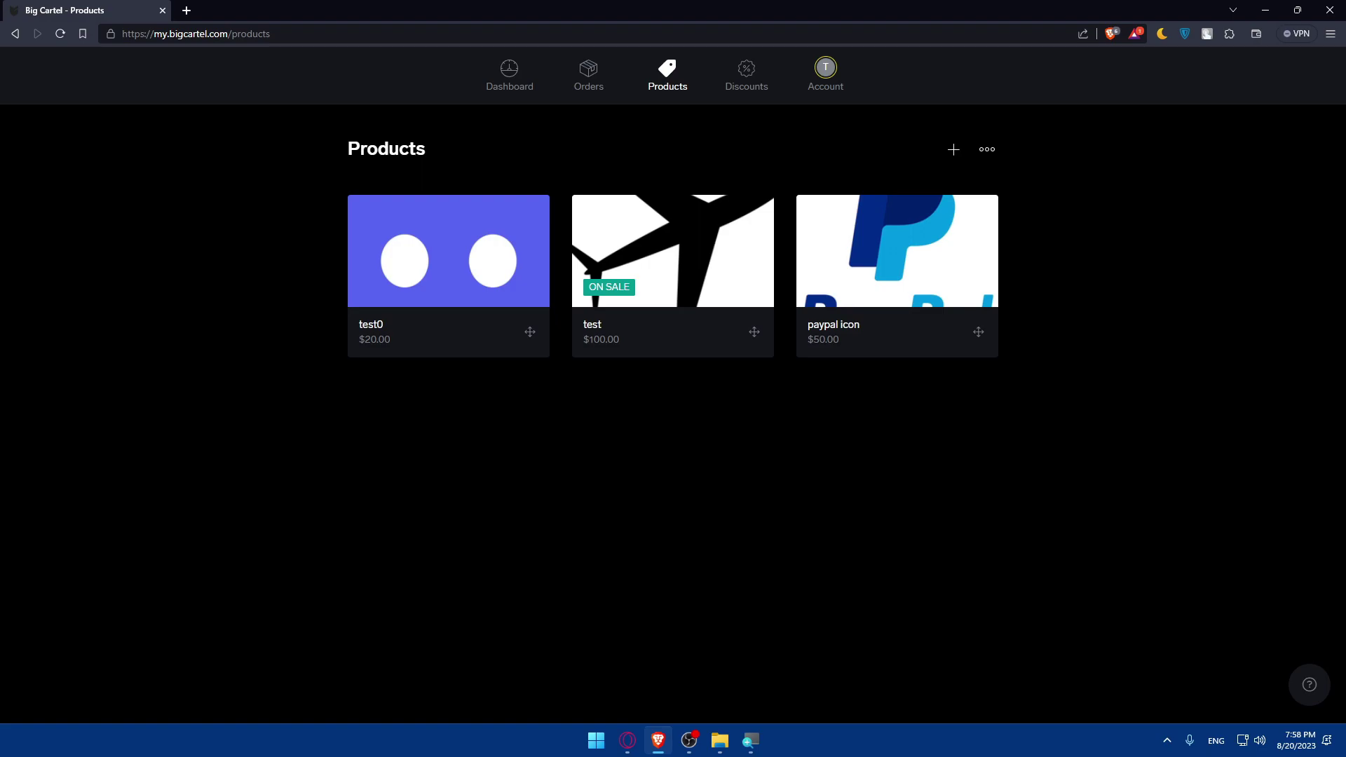
{"action": "left_click", "coordinate": [610, 263]}
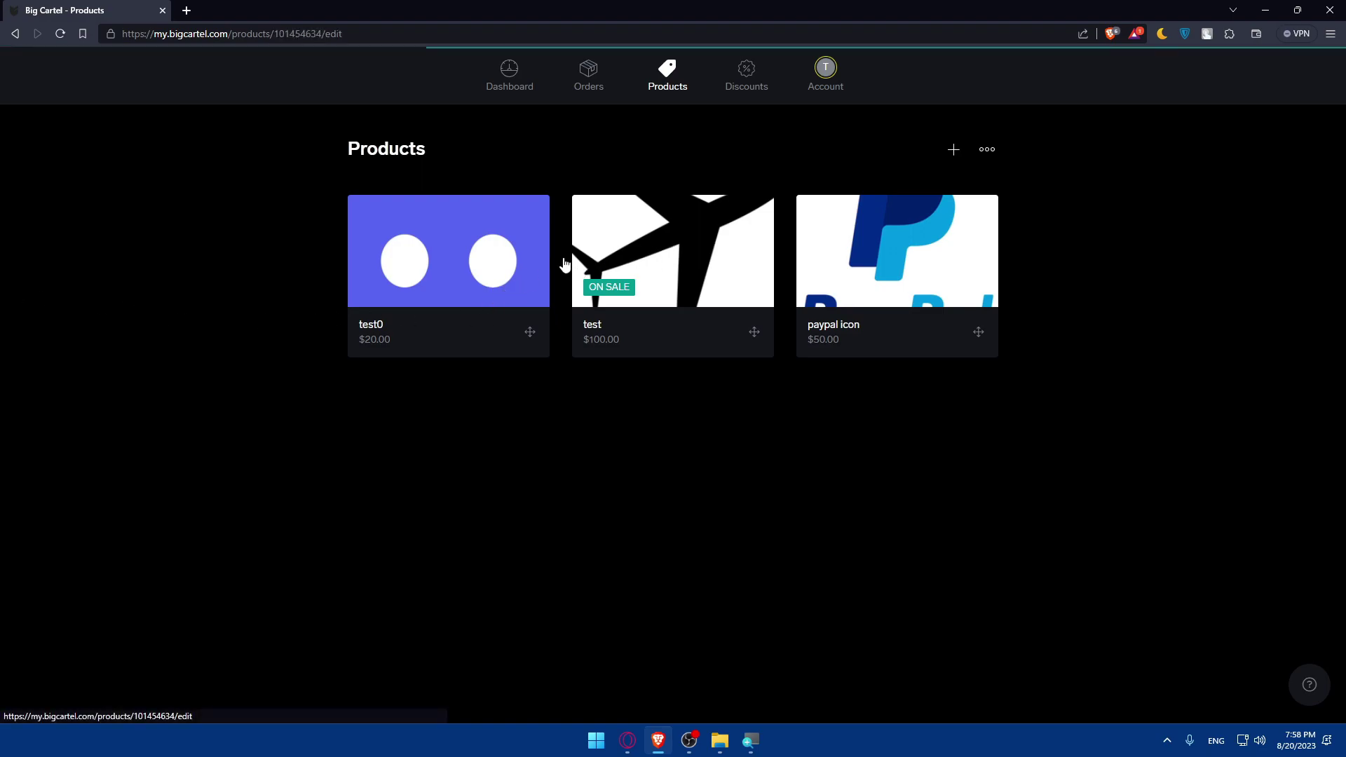
{"action": "scroll", "coordinate": [668, 331], "scroll_direction": "down", "scroll_amount": 5}
{"action": "scroll", "coordinate": [668, 330], "scroll_direction": "up", "scroll_amount": 2}
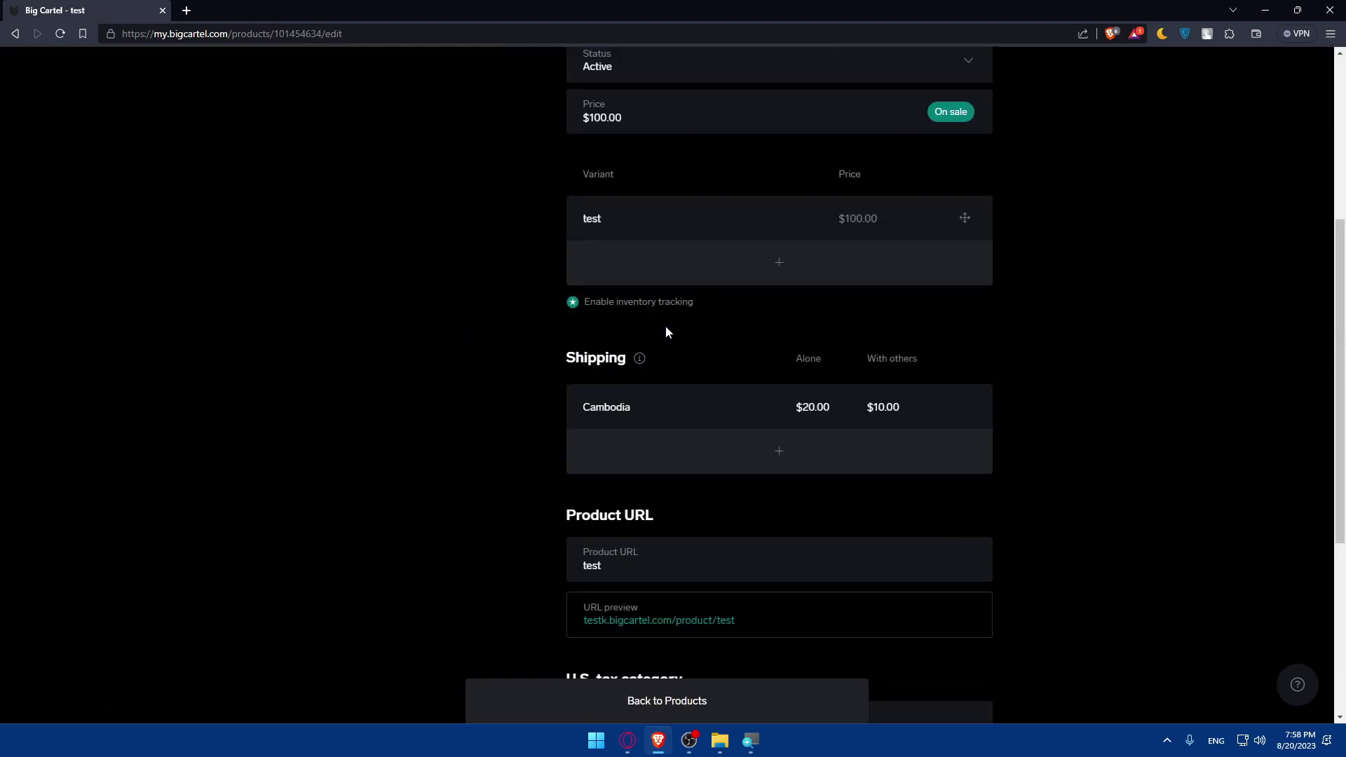
{"action": "scroll", "coordinate": [652, 330], "scroll_direction": "up", "scroll_amount": 3}
{"action": "key", "text": "alt+Left"}
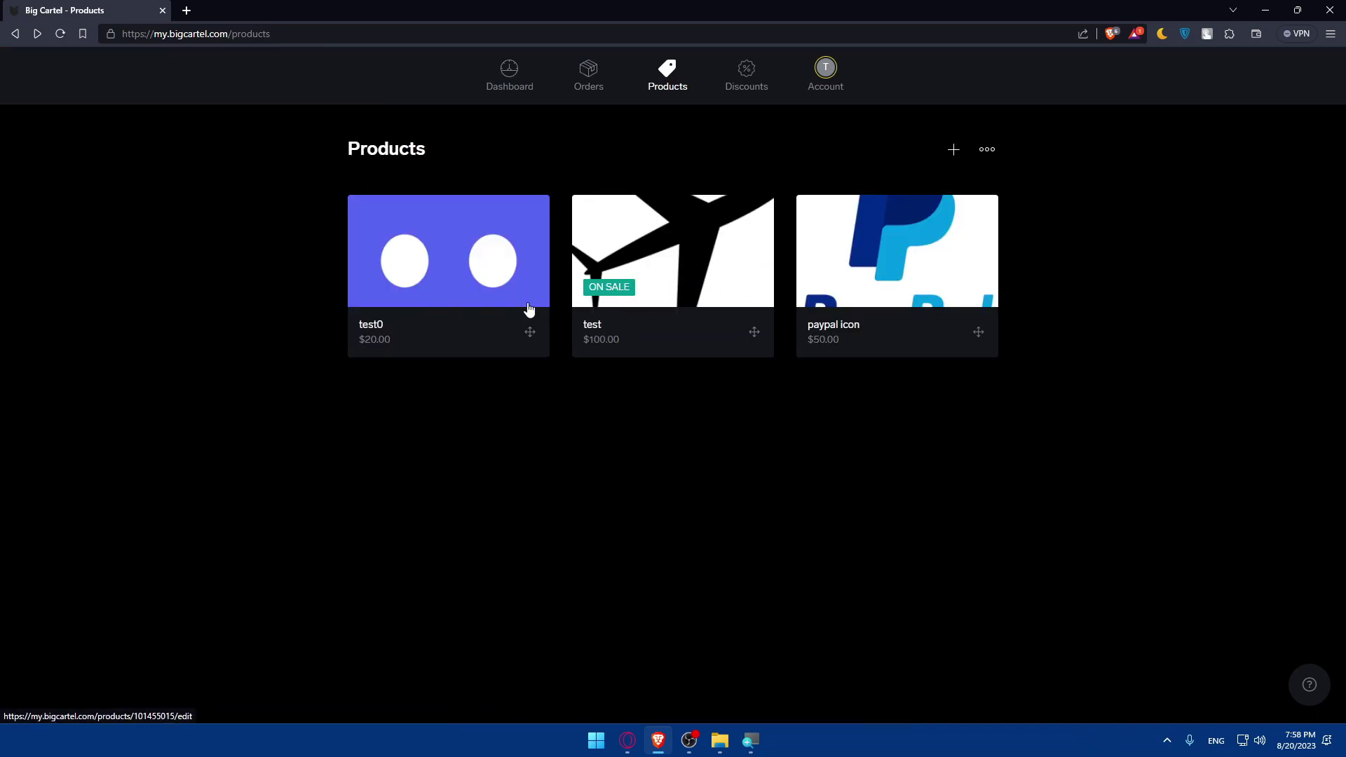
{"action": "left_click", "coordinate": [987, 151]}
{"action": "left_click", "coordinate": [895, 332]}
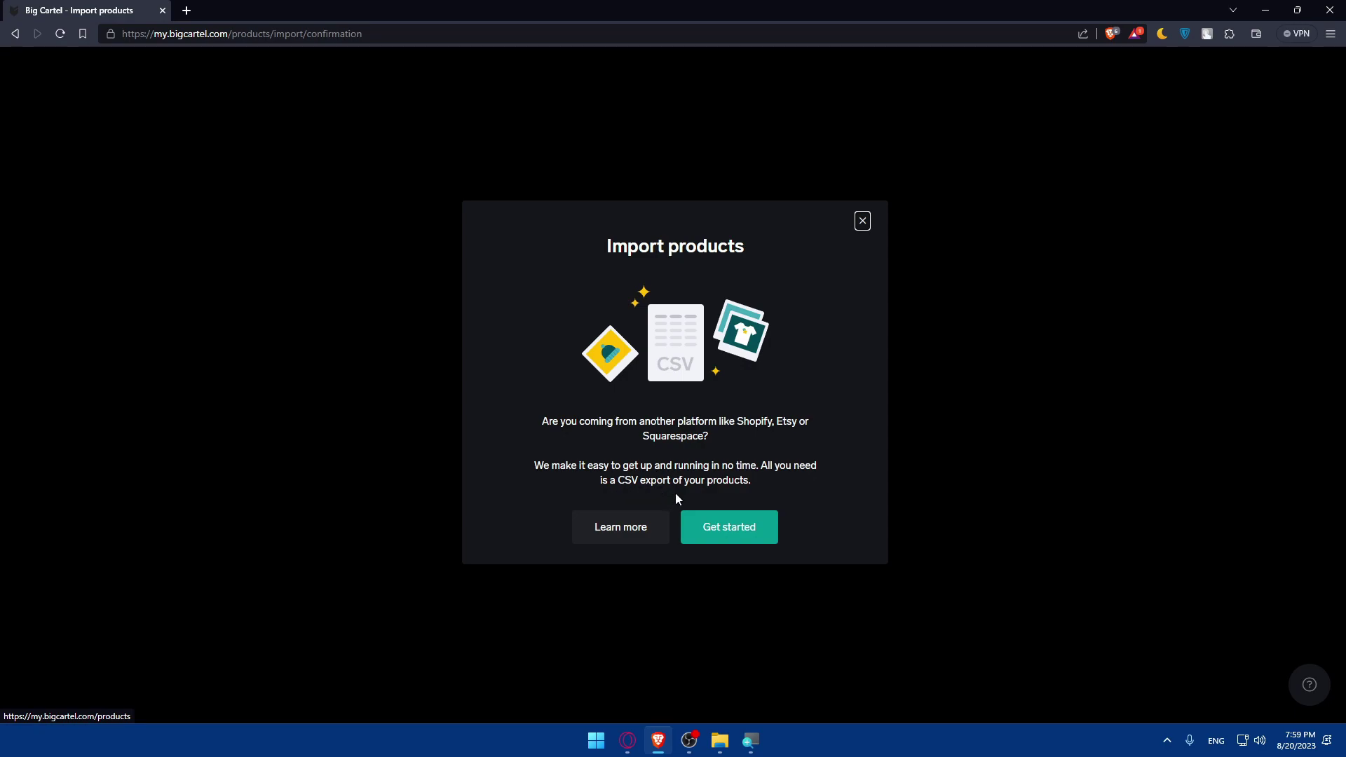
{"action": "left_click", "coordinate": [722, 526]}
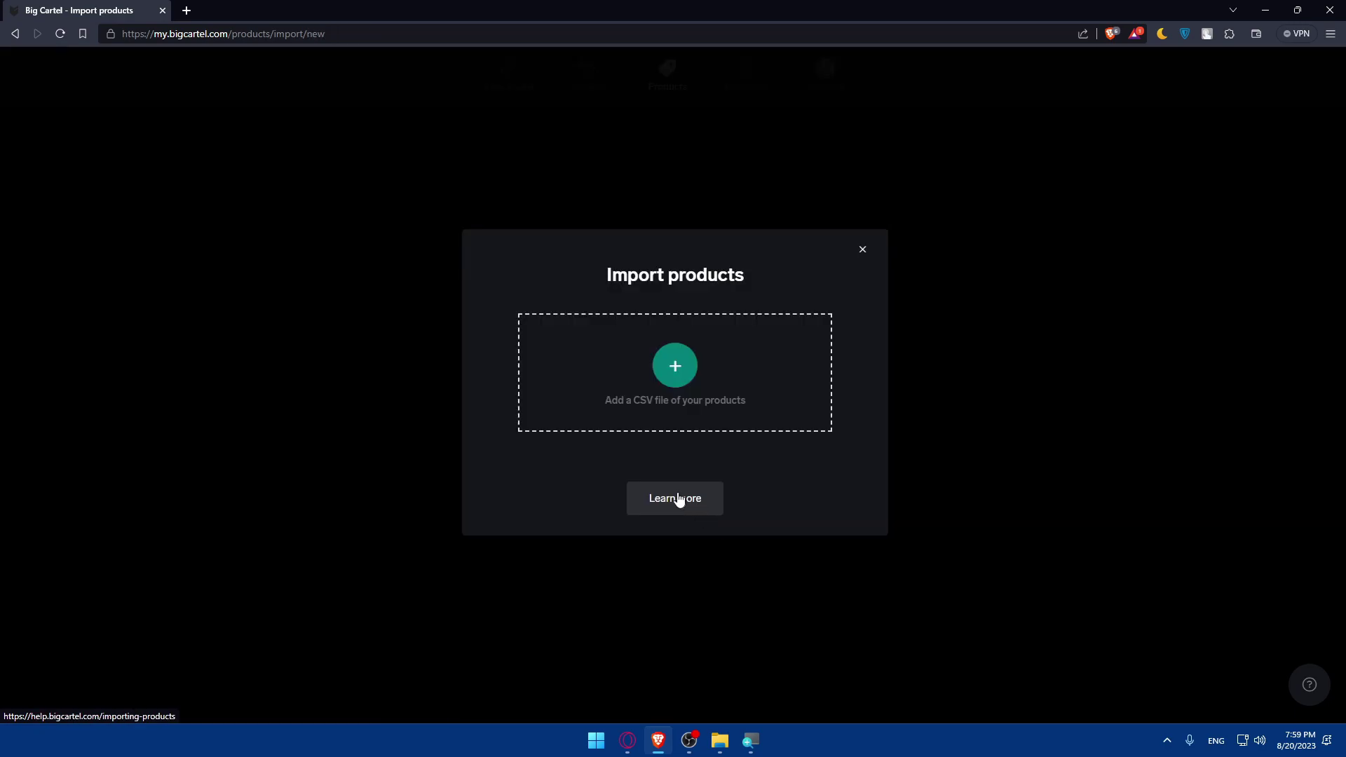
{"action": "left_click", "coordinate": [663, 389]}
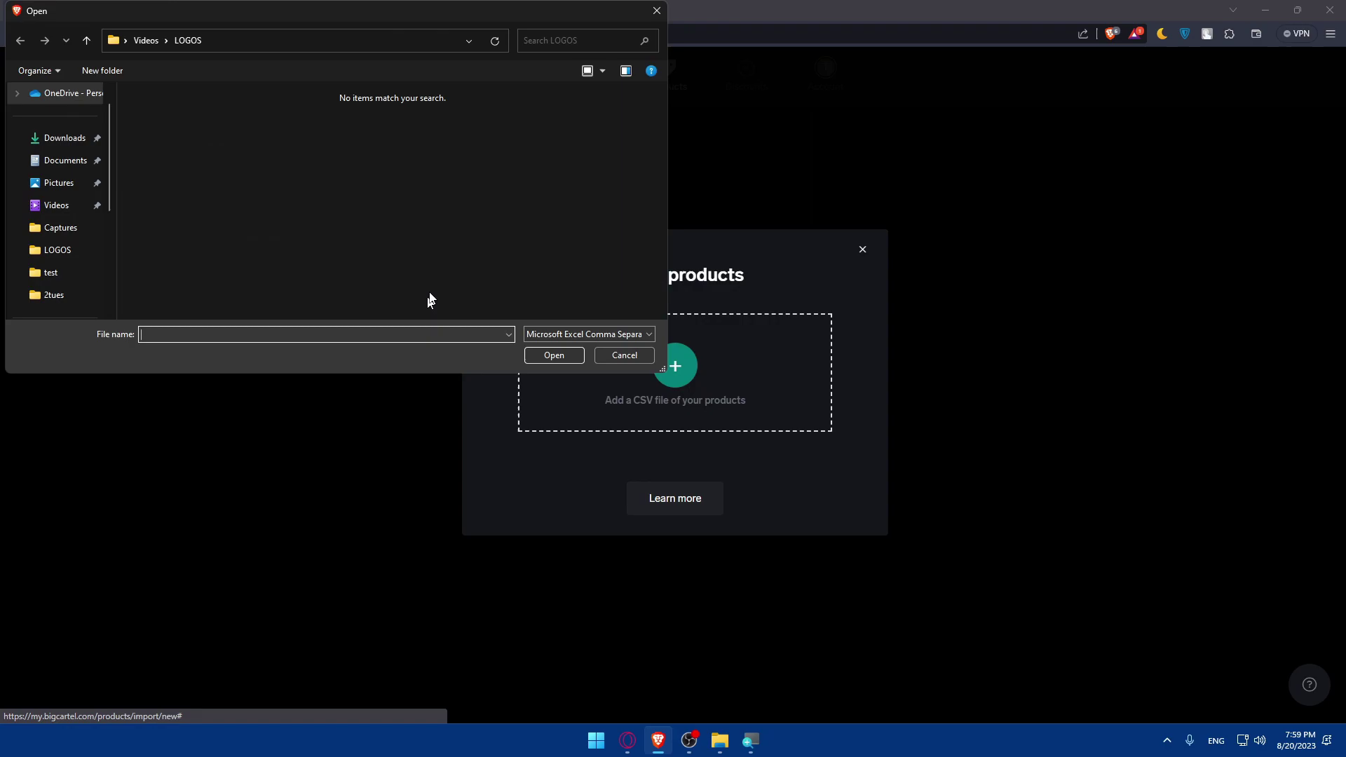
{"action": "left_click", "coordinate": [656, 12]}
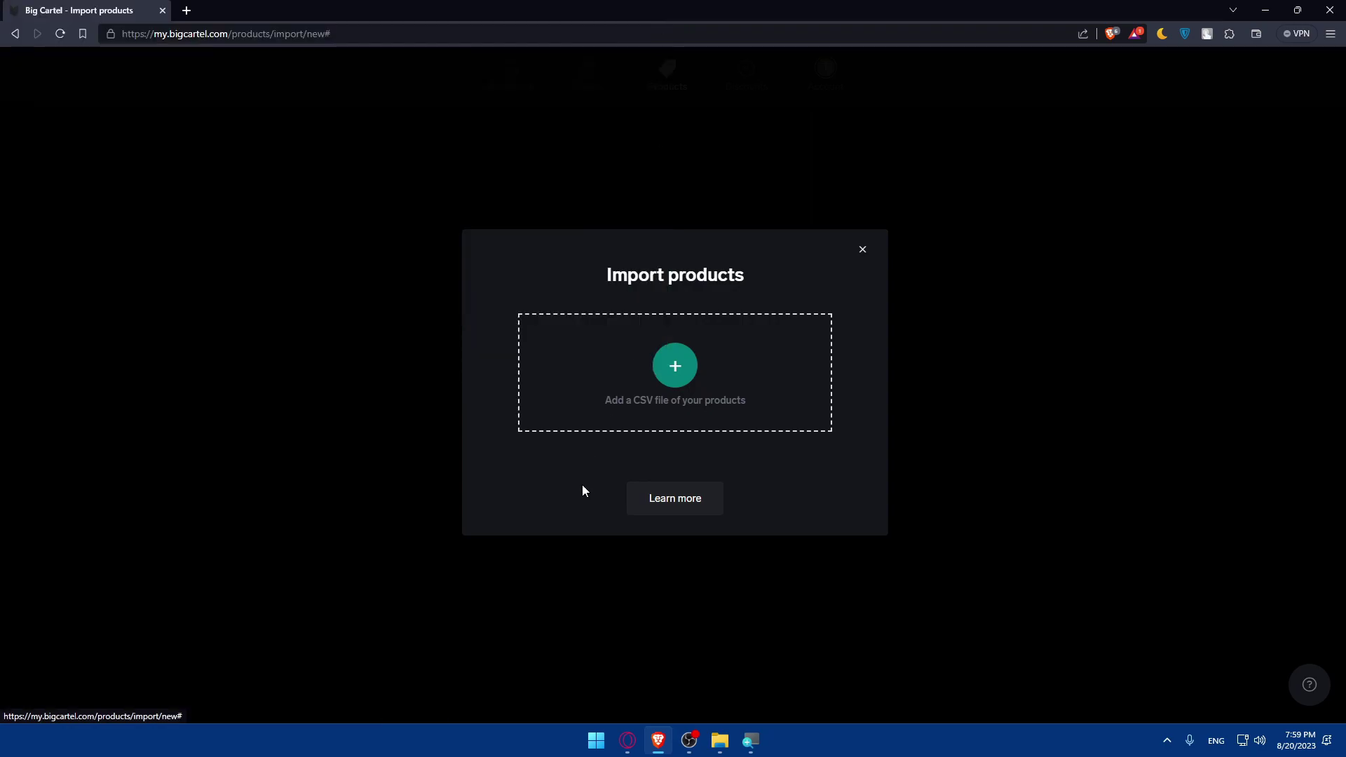
{"action": "left_click", "coordinate": [862, 253]}
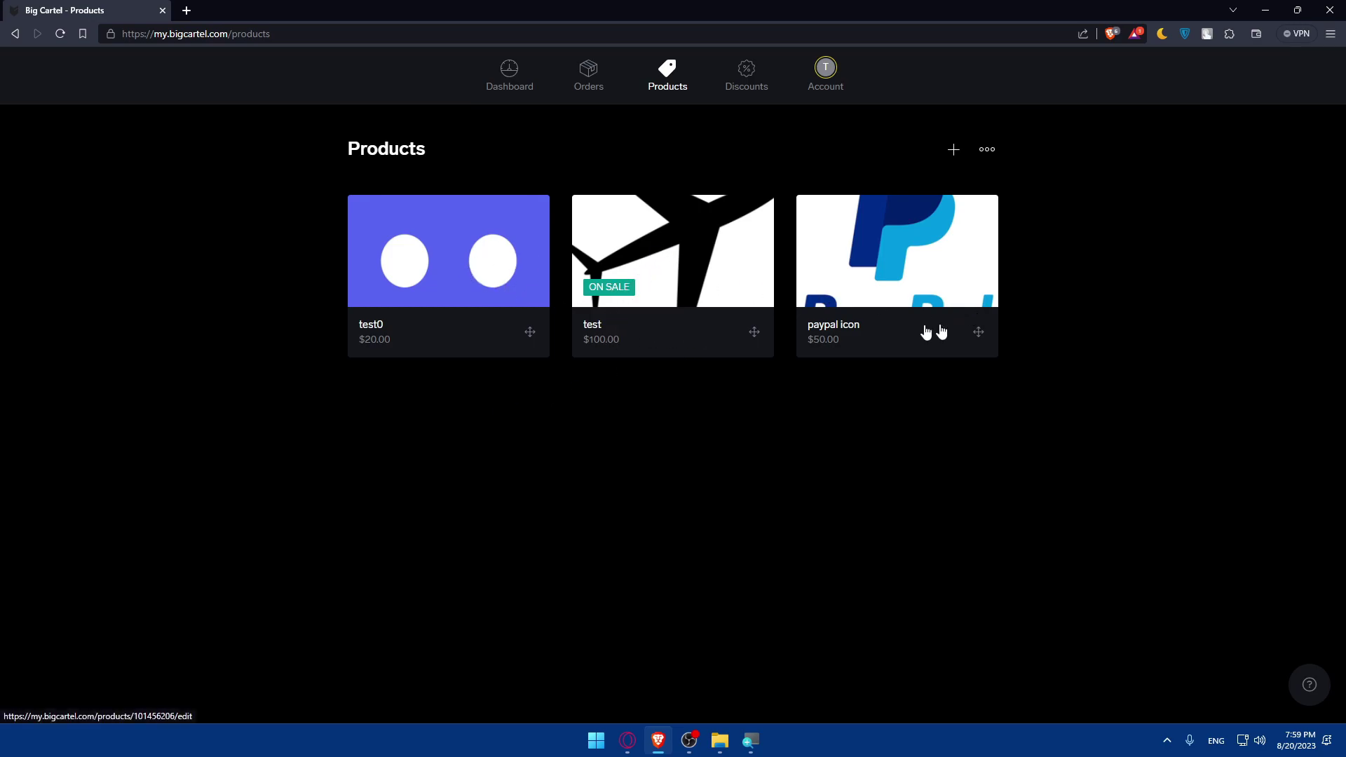
Open test0's edit page and scroll to its empty Variants section.
{"action": "left_click", "coordinate": [416, 258]}
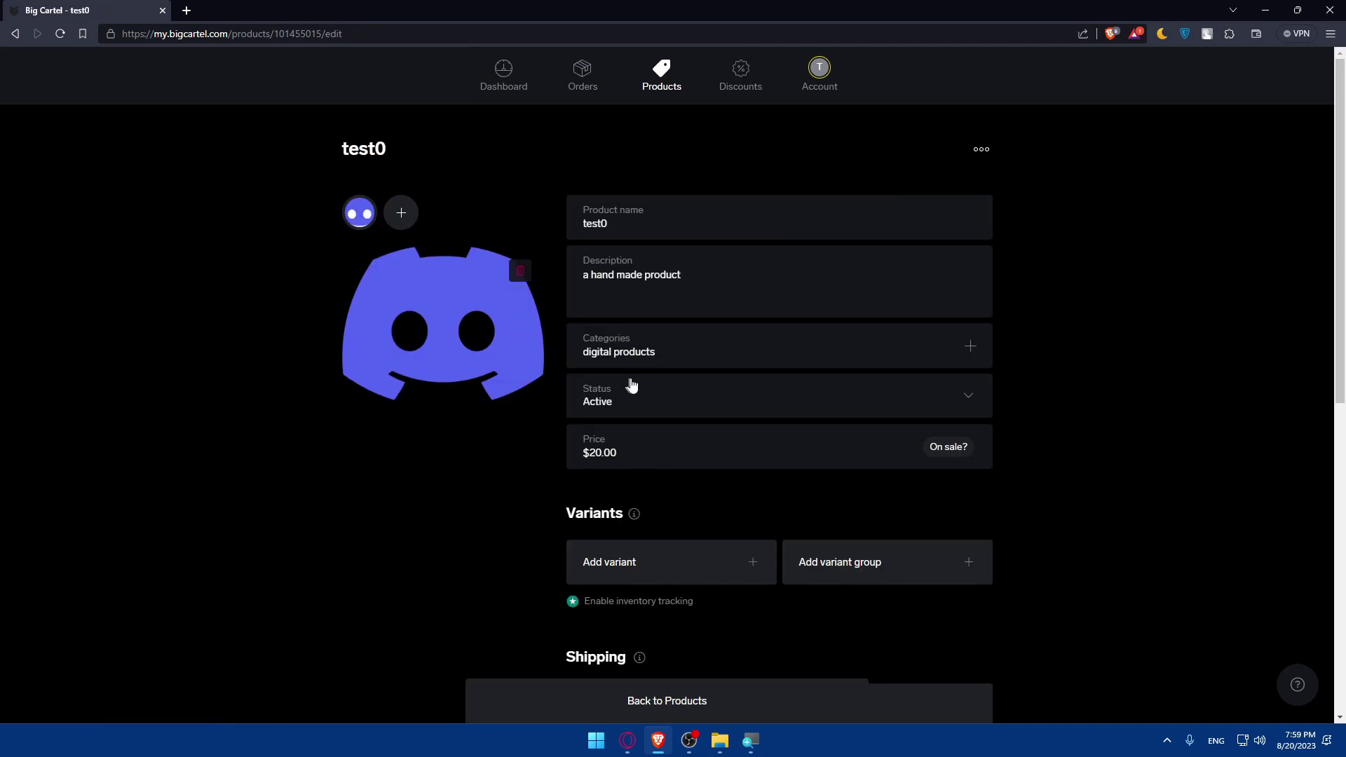
{"action": "scroll", "coordinate": [689, 365], "scroll_direction": "down", "scroll_amount": 1}
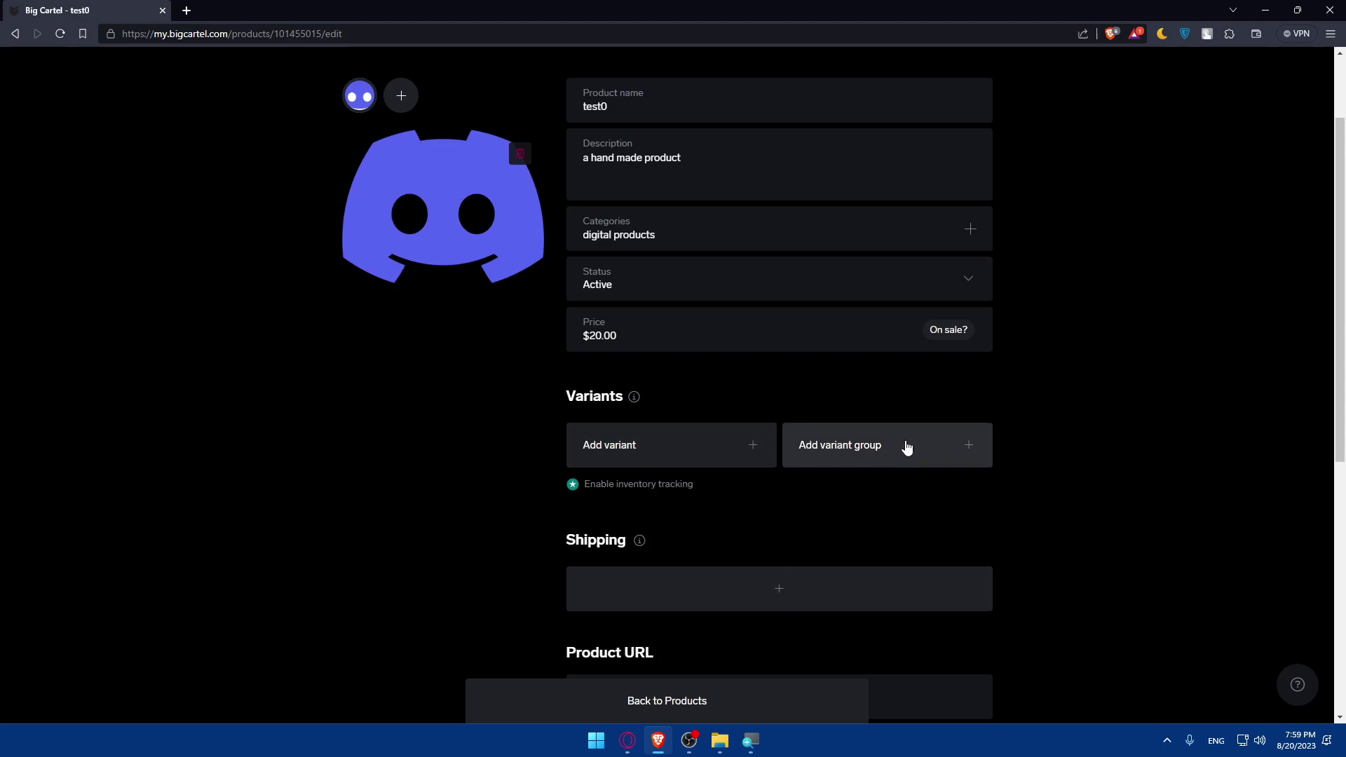
Try enabling inventory tracking for test0 and dismiss the upgrade prompt both times.
{"action": "left_click", "coordinate": [619, 486]}
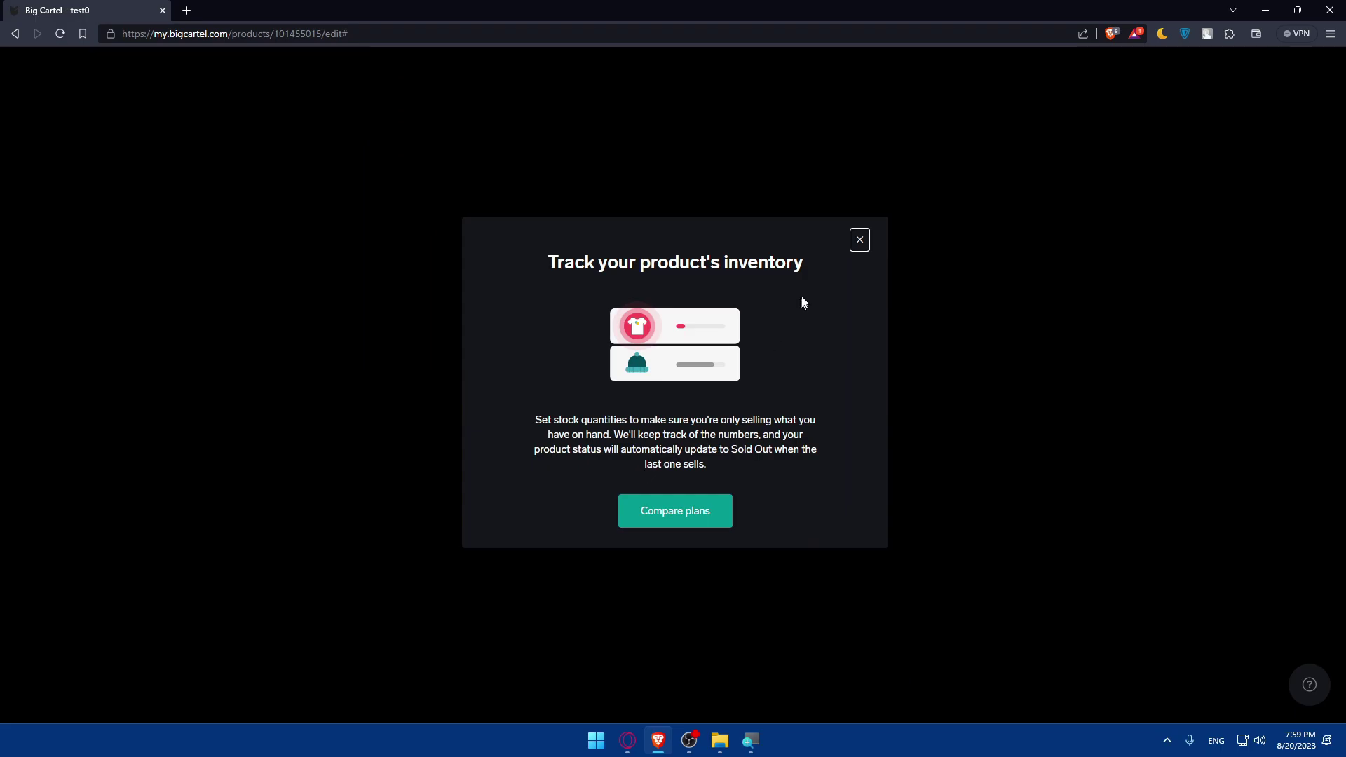
{"action": "left_click", "coordinate": [860, 240]}
{"action": "left_click", "coordinate": [600, 486]}
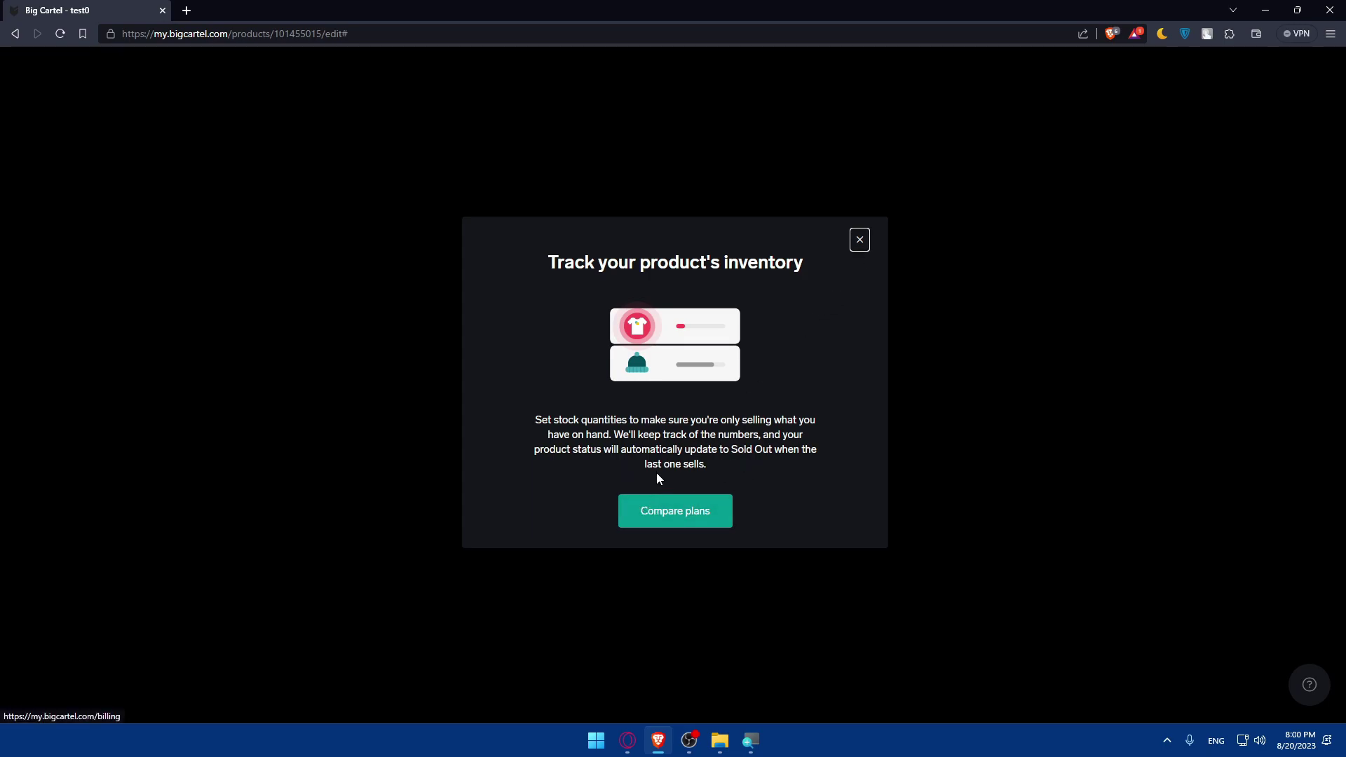
{"action": "left_click", "coordinate": [858, 240]}
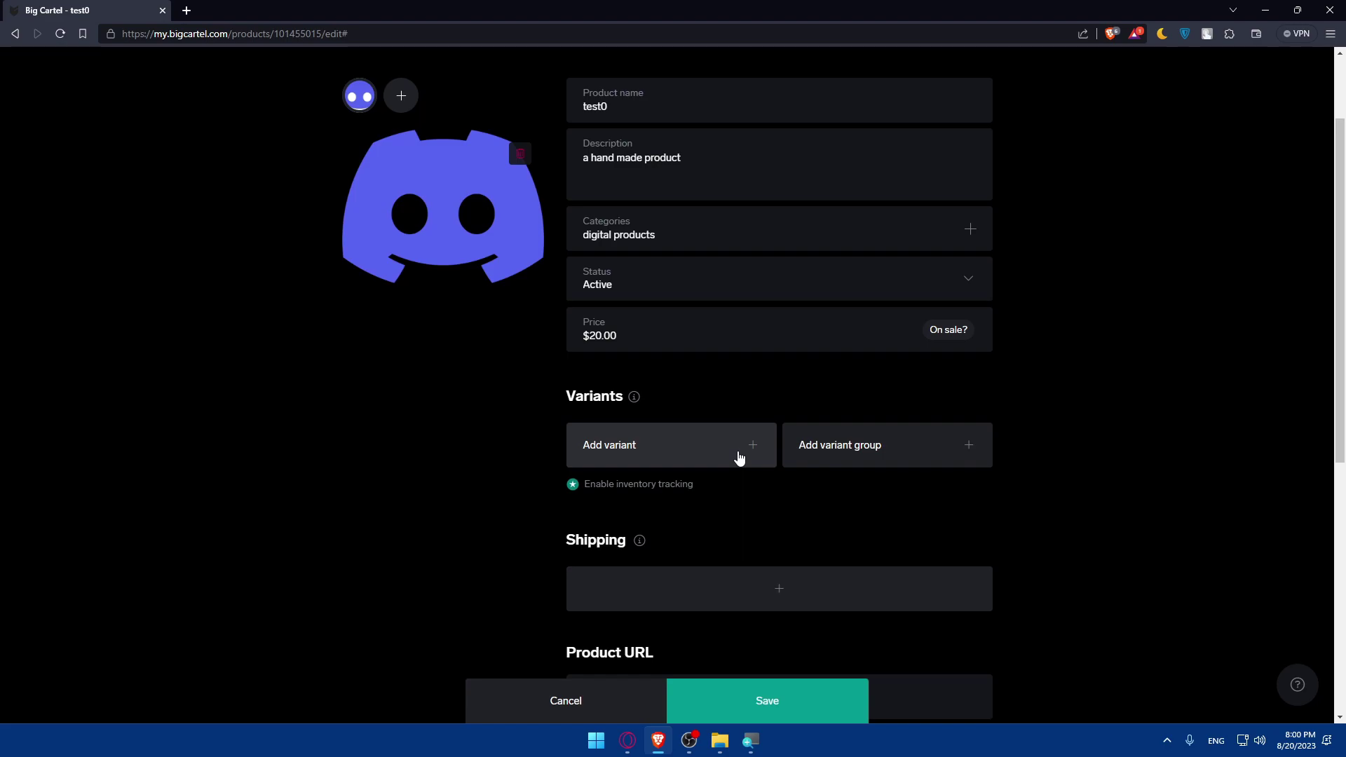
Add variant S at $20 and variant L at $18.
{"action": "left_click", "coordinate": [736, 452]}
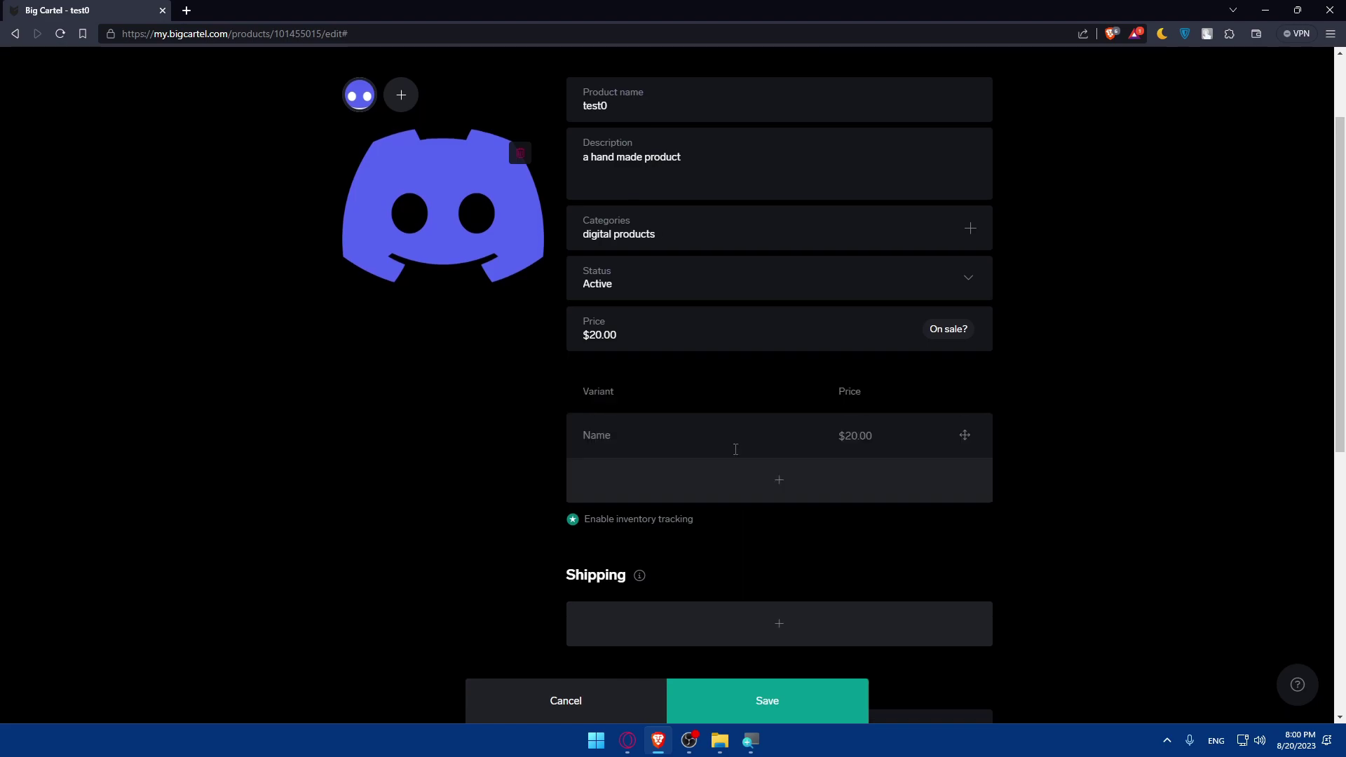
{"action": "left_click", "coordinate": [667, 440]}
{"action": "type", "text": "S"}
{"action": "left_click", "coordinate": [757, 479]}
{"action": "left_click", "coordinate": [643, 482]}
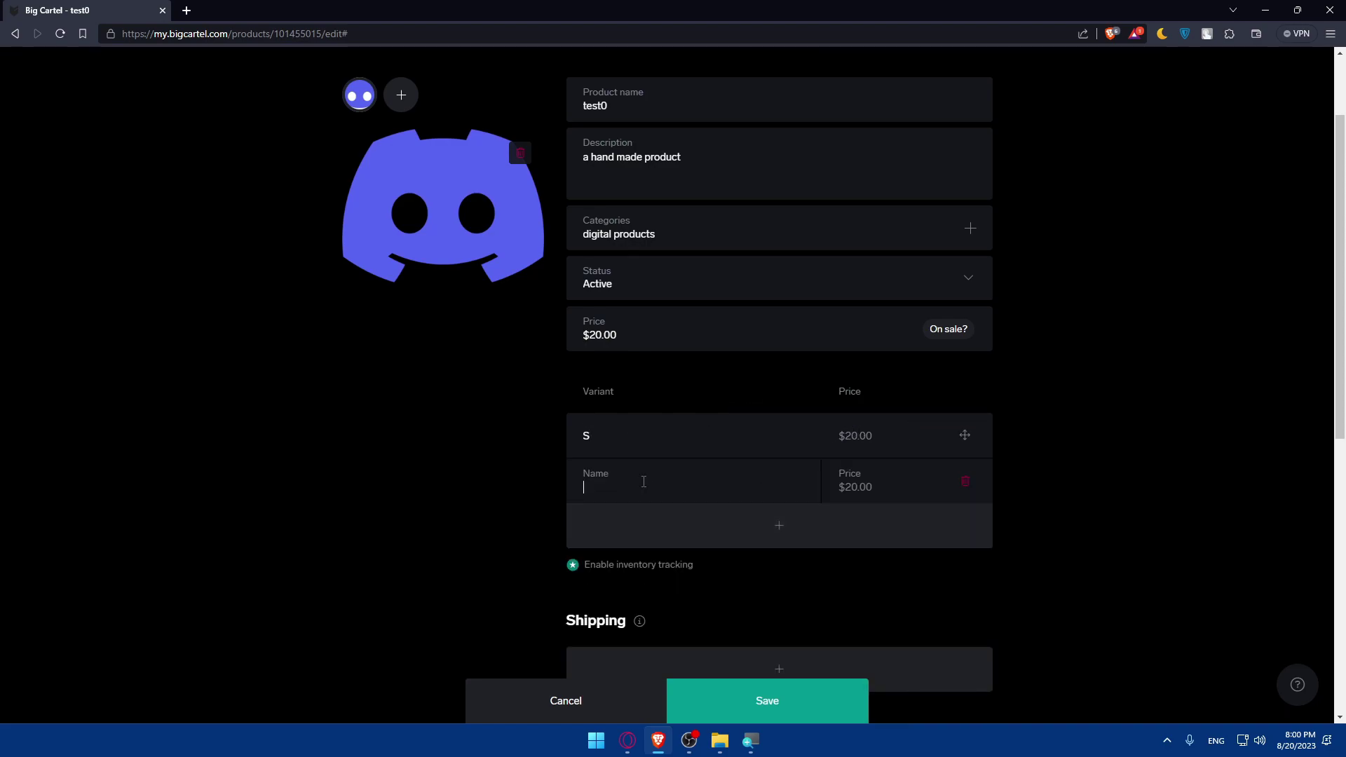
{"action": "type", "text": "L"}
{"action": "left_click", "coordinate": [736, 538]}
Add variants XL at $22, XXL at $24 and a second XXL at $26.
{"action": "left_click", "coordinate": [630, 532]}
{"action": "type", "text": "X"}
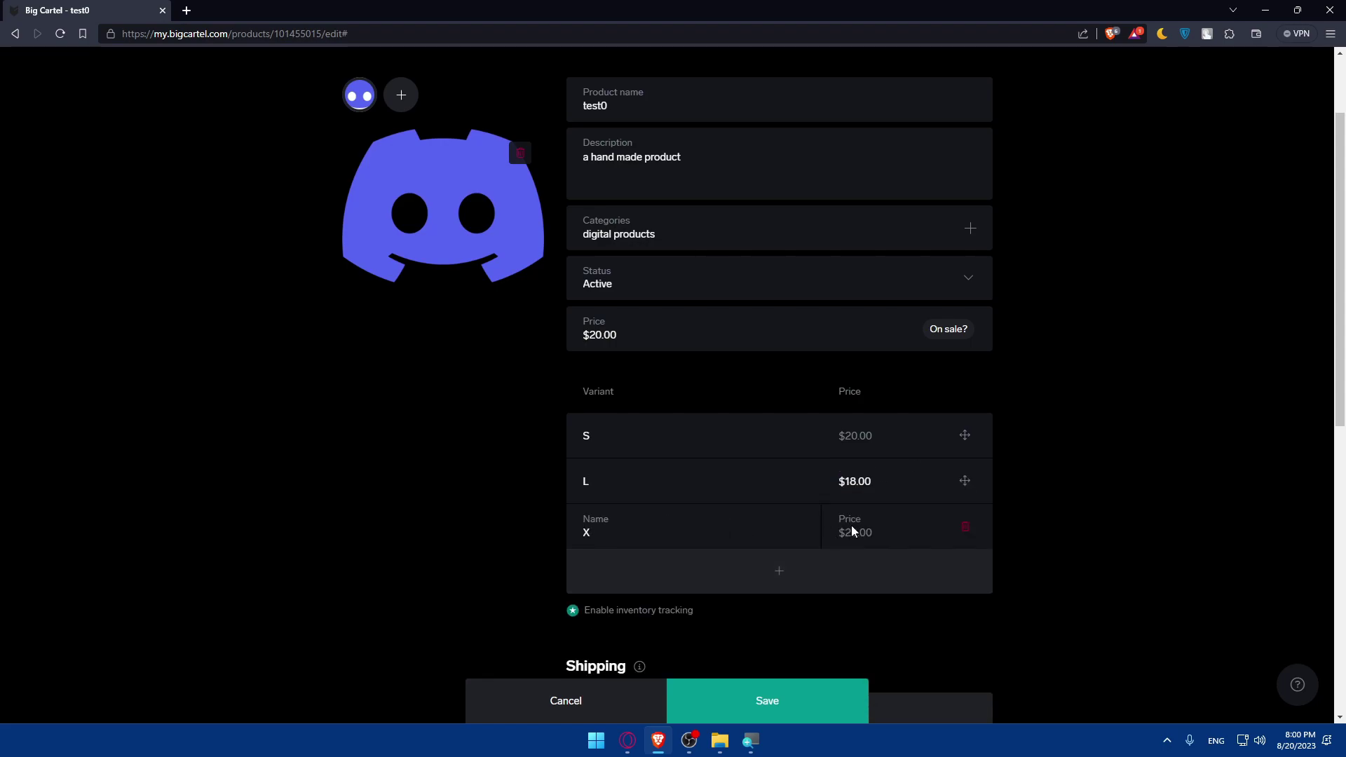
{"action": "left_click", "coordinate": [869, 533]}
{"action": "left_click", "coordinate": [635, 535]}
{"action": "type", "text": "L"}
{"action": "left_click_drag", "start_coordinate": [869, 533], "coordinate": [794, 533]}
{"action": "type", "text": "22"}
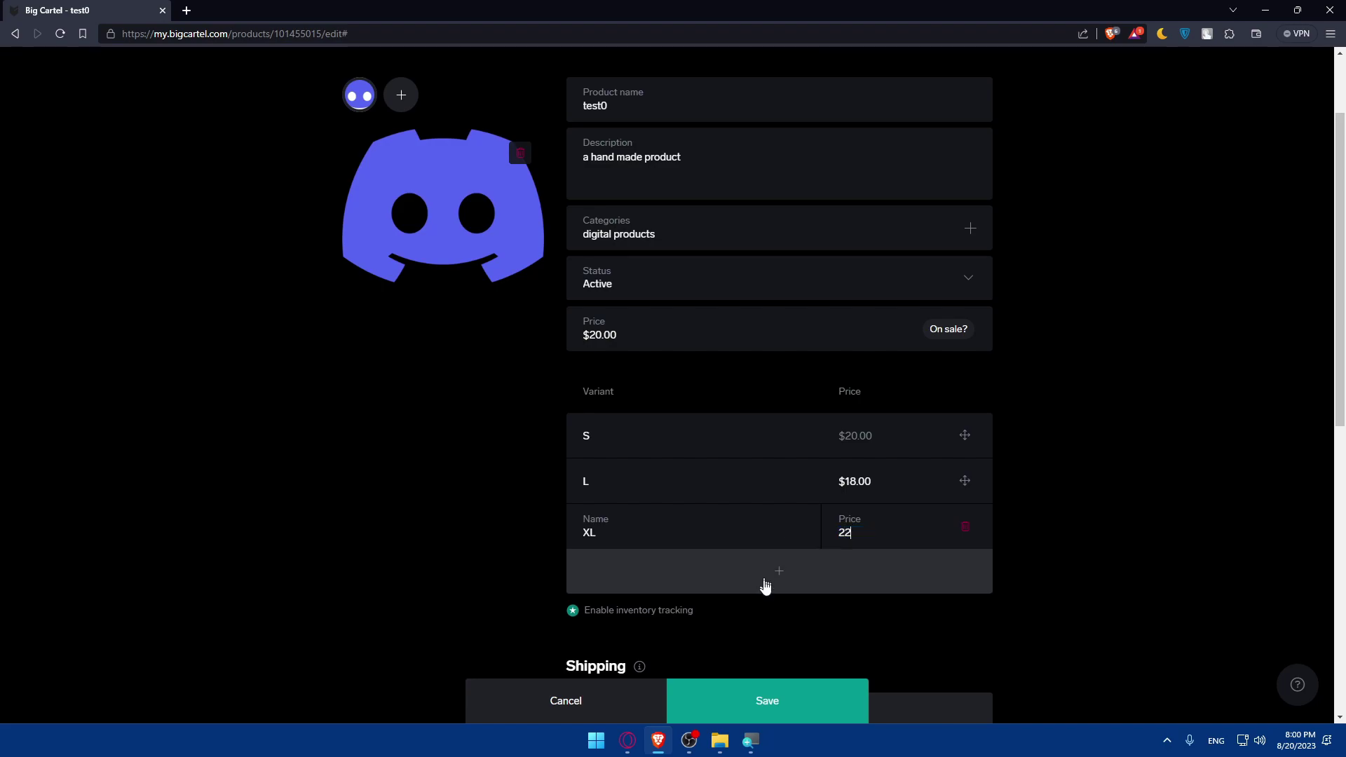
{"action": "left_click", "coordinate": [763, 577]}
{"action": "type", "text": "XX"}
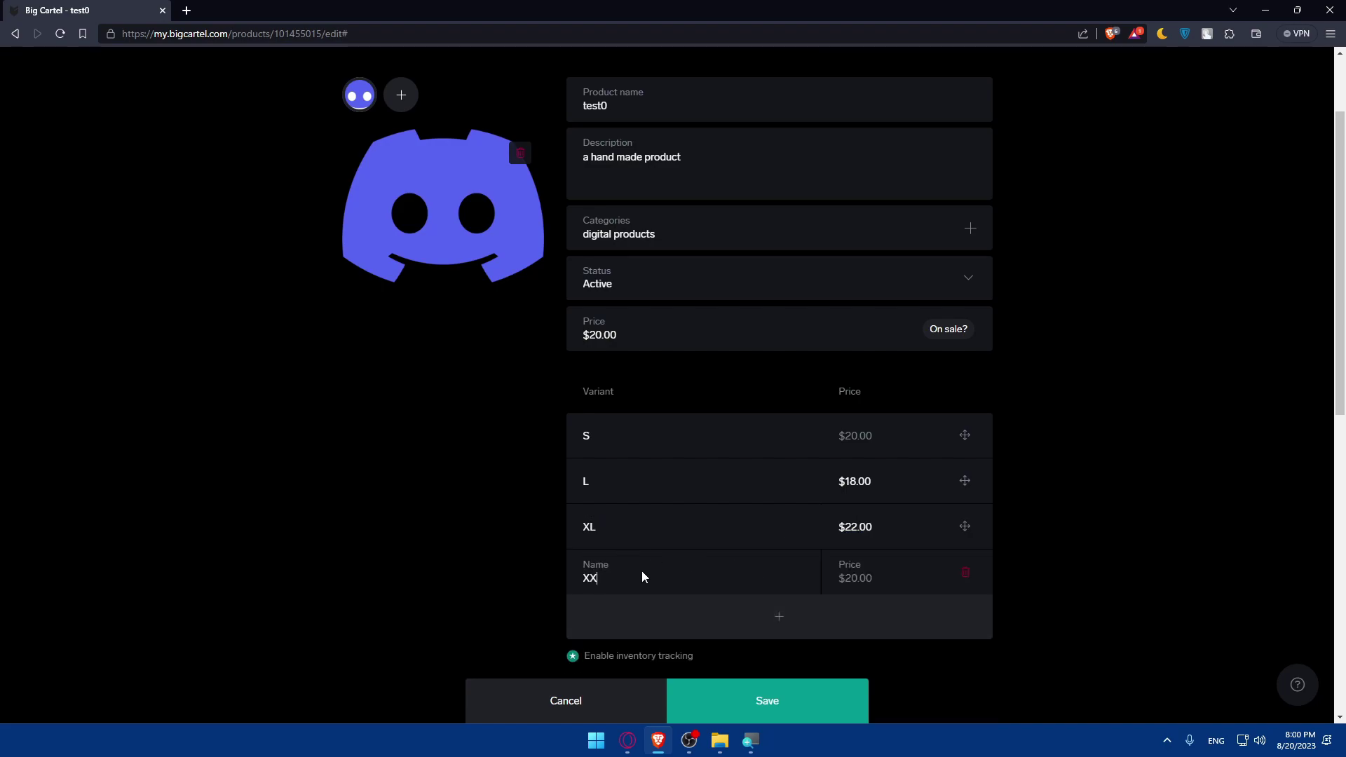
{"action": "type", "text": "L"}
{"action": "type", "text": "XXL"}
{"action": "left_click_drag", "start_coordinate": [873, 577], "coordinate": [782, 577]}
{"action": "type", "text": "2"}
{"action": "type", "text": "4"}
{"action": "left_click", "coordinate": [769, 618]}
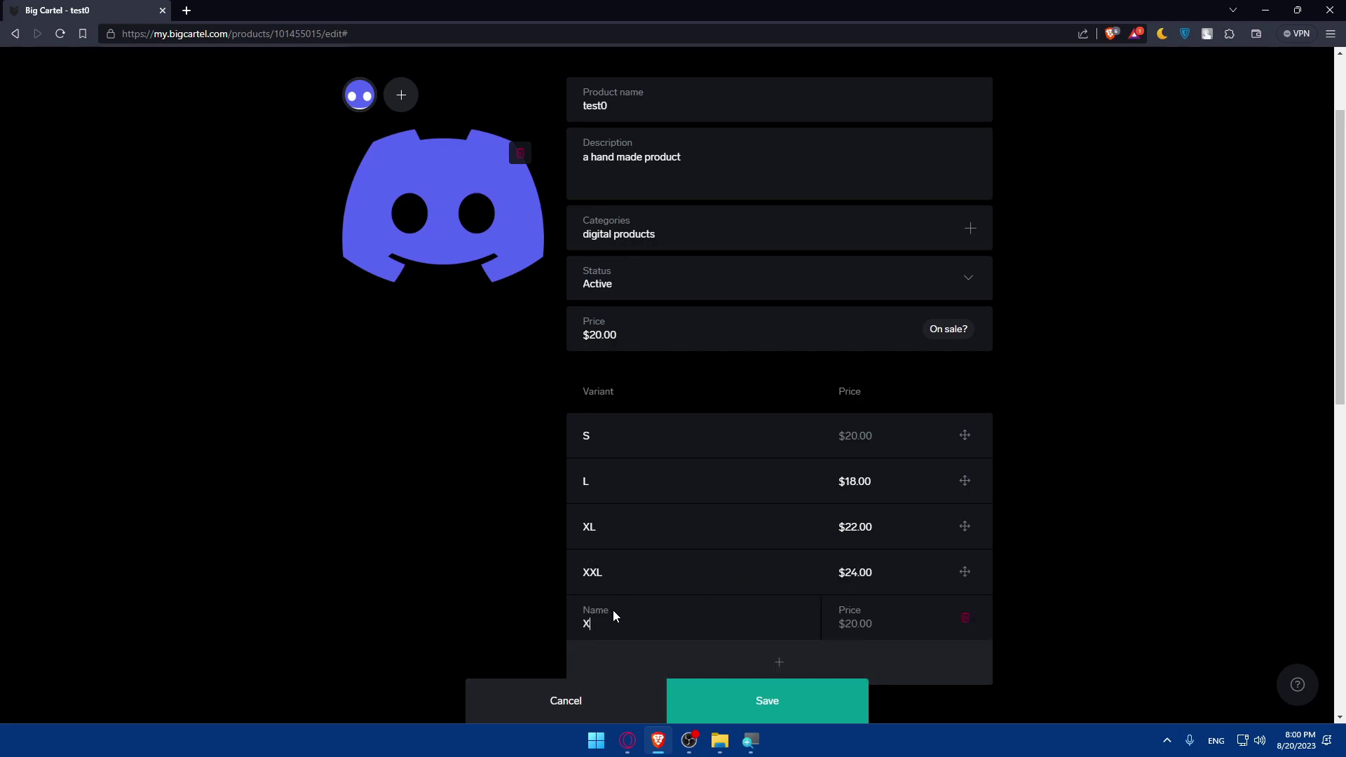
{"action": "left_click_drag", "start_coordinate": [877, 622], "coordinate": [817, 622]}
{"action": "type", "text": "26"}
{"action": "left_click", "coordinate": [1069, 537]}
{"action": "scroll", "coordinate": [1036, 526], "scroll_direction": "down", "scroll_amount": 1}
{"action": "scroll", "coordinate": [968, 506], "scroll_direction": "down", "scroll_amount": 1}
{"action": "scroll", "coordinate": [999, 294], "scroll_direction": "up", "scroll_amount": 1}
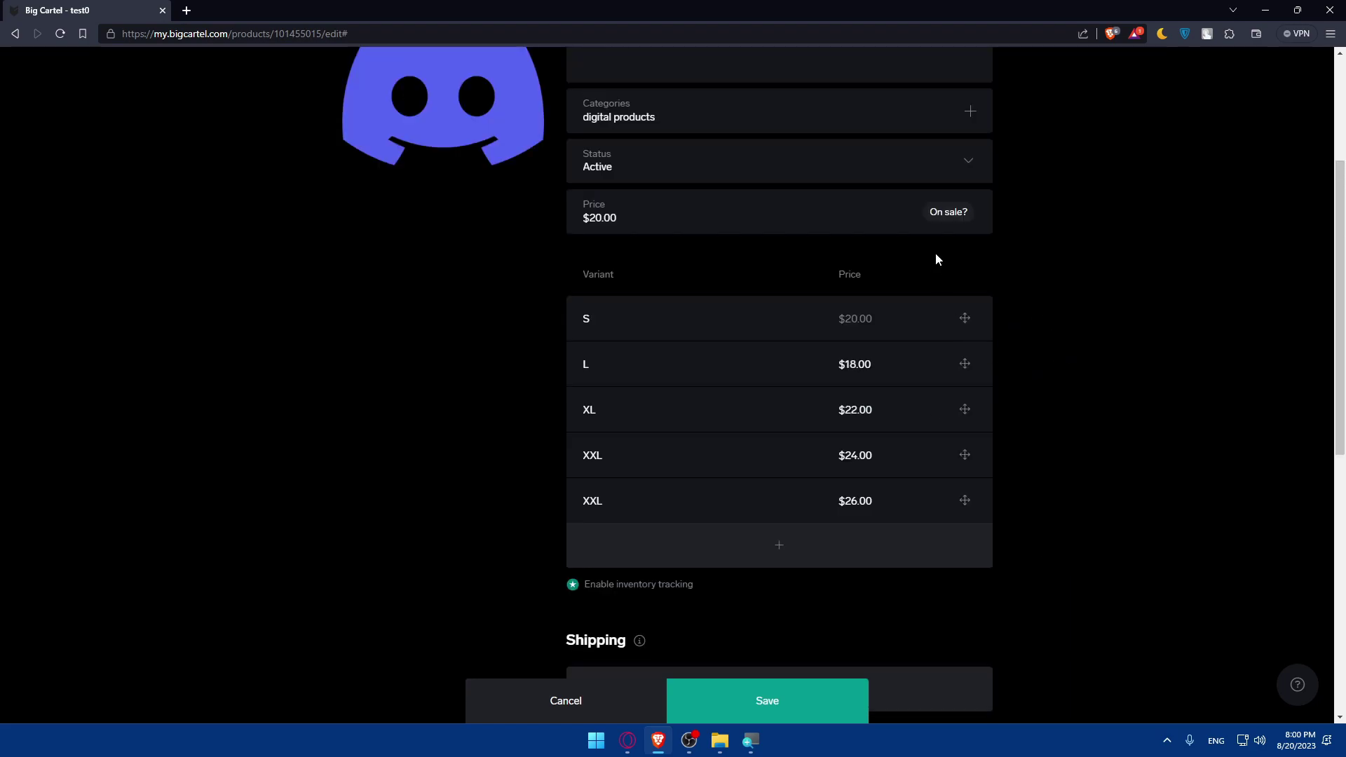
Delete all five test0 variants, then bring up the Variant groups introduction.
{"action": "left_click", "coordinate": [779, 318]}
{"action": "left_click", "coordinate": [968, 321]}
{"action": "left_click", "coordinate": [967, 321]}
{"action": "left_click", "coordinate": [967, 321]}
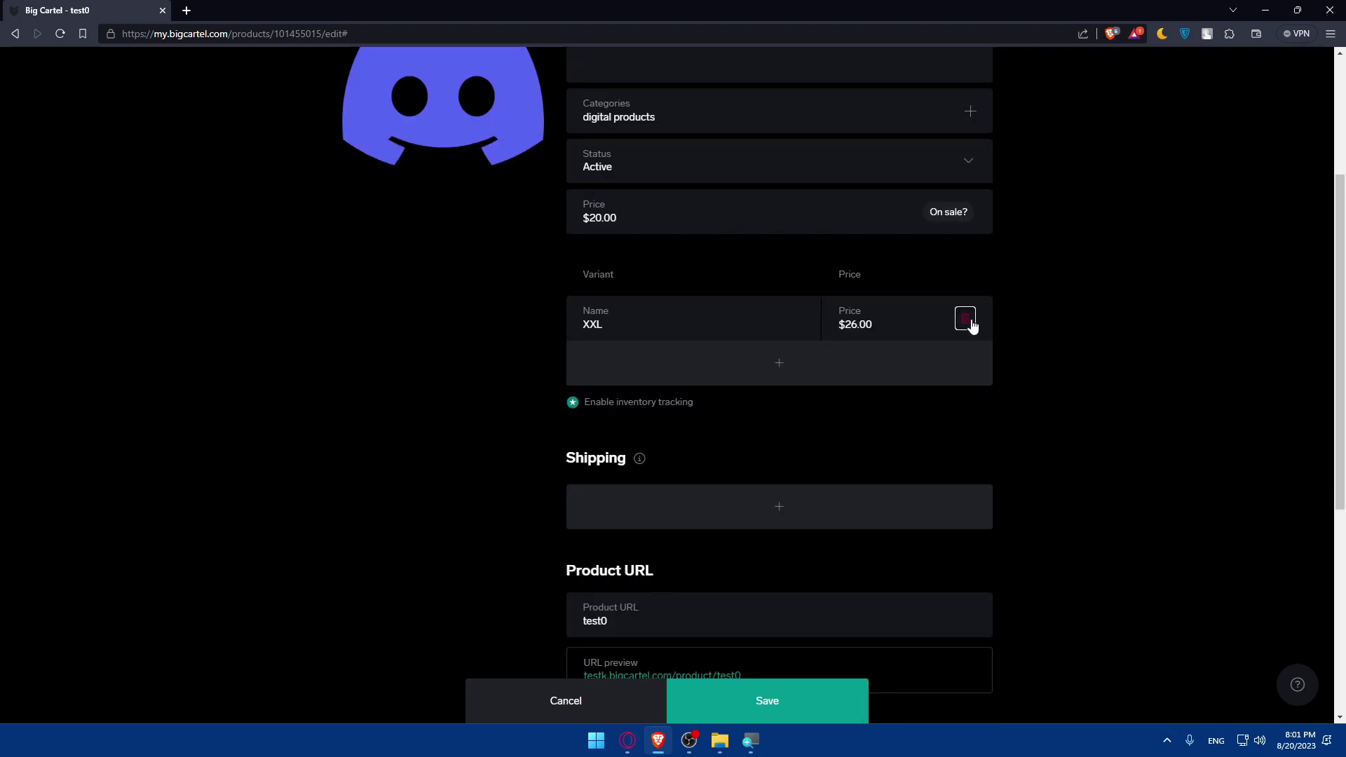
{"action": "left_click", "coordinate": [967, 321]}
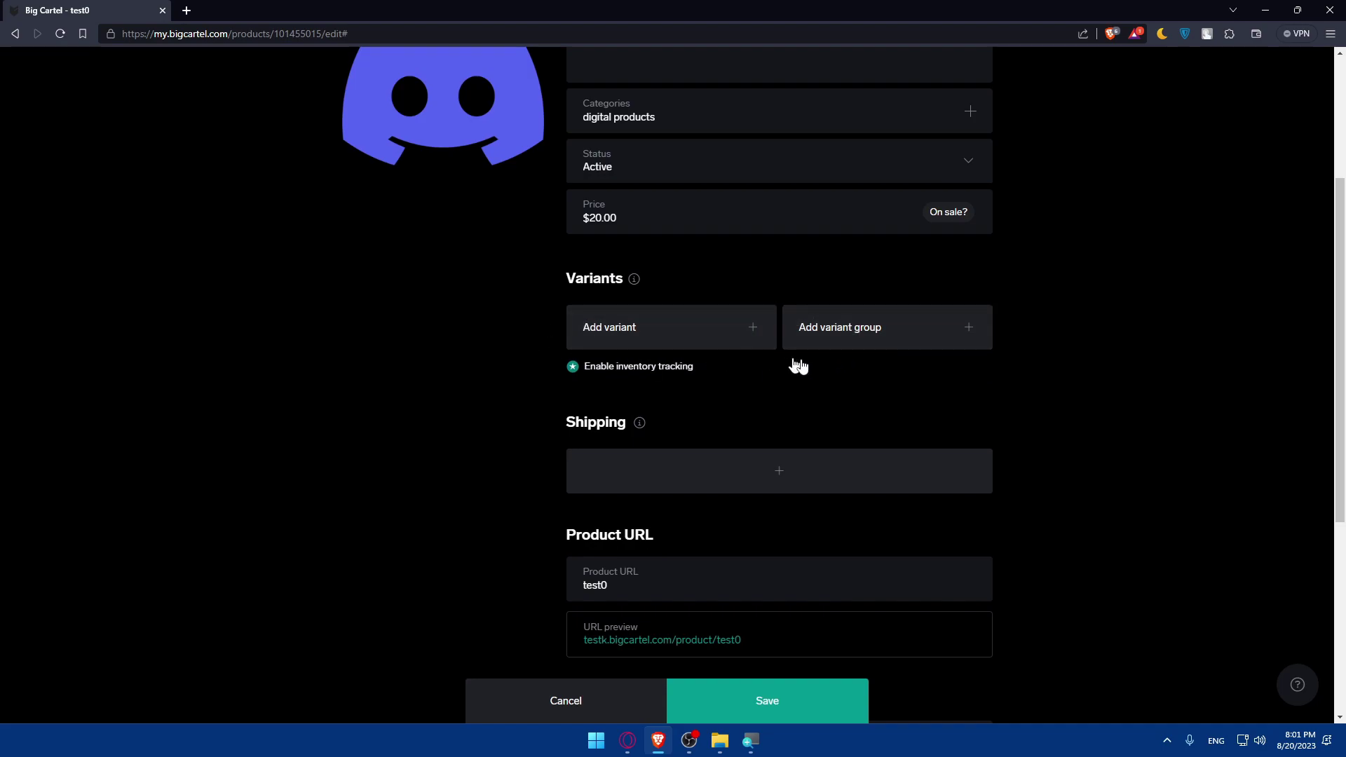
{"action": "left_click", "coordinate": [891, 345]}
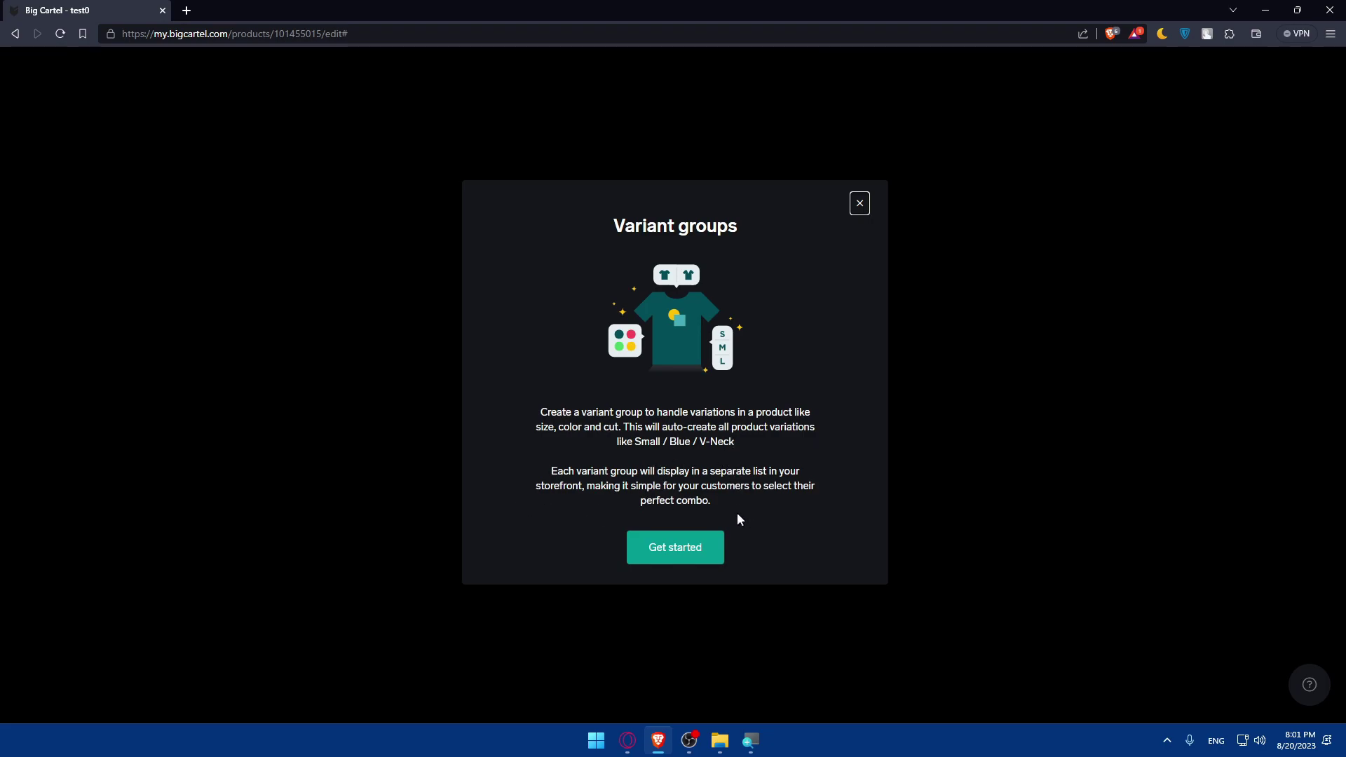
Start the Size group with sizes S, L, XL and XXL.
{"action": "left_click", "coordinate": [661, 555]}
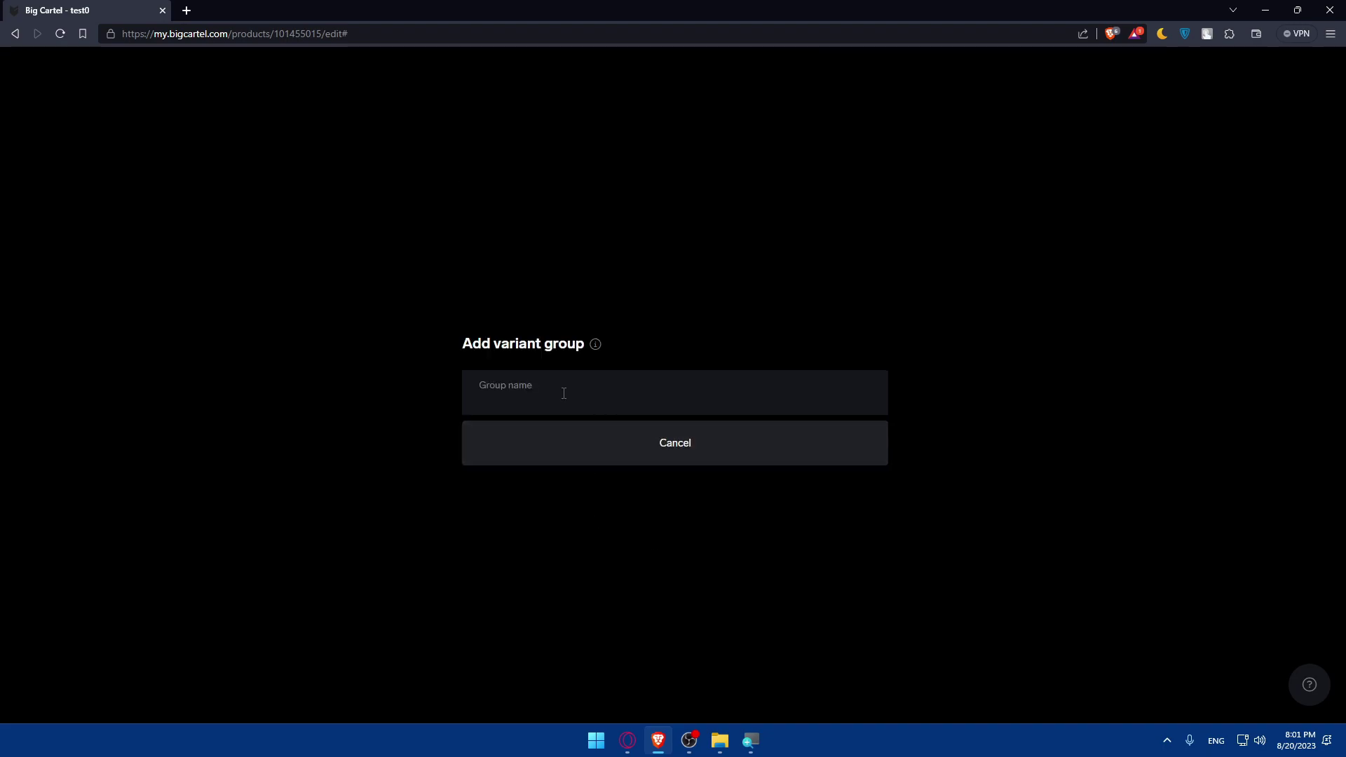
{"action": "type", "text": "Siz"}
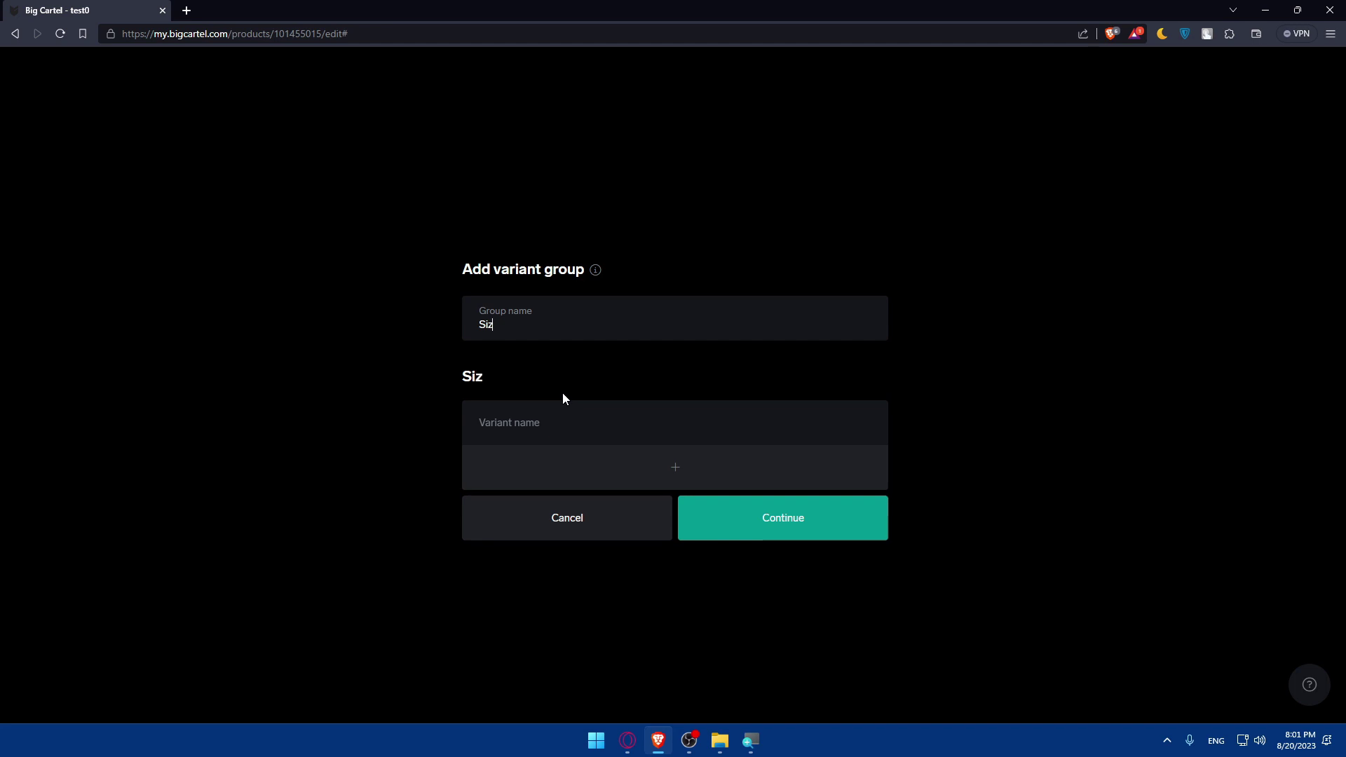
{"action": "type", "text": "e"}
{"action": "left_click", "coordinate": [593, 433]}
{"action": "type", "text": "S"}
{"action": "left_click", "coordinate": [619, 474]}
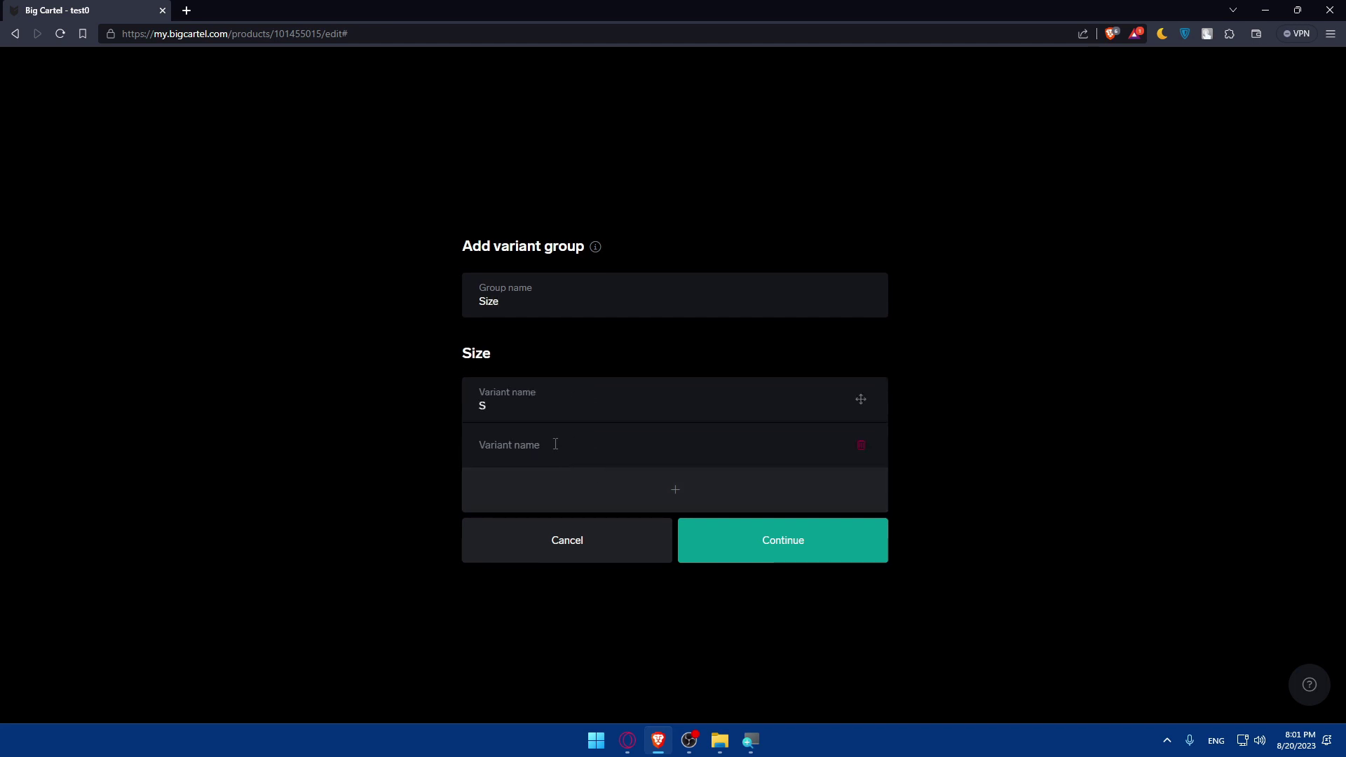
{"action": "left_click", "coordinate": [555, 445]}
{"action": "type", "text": "L"}
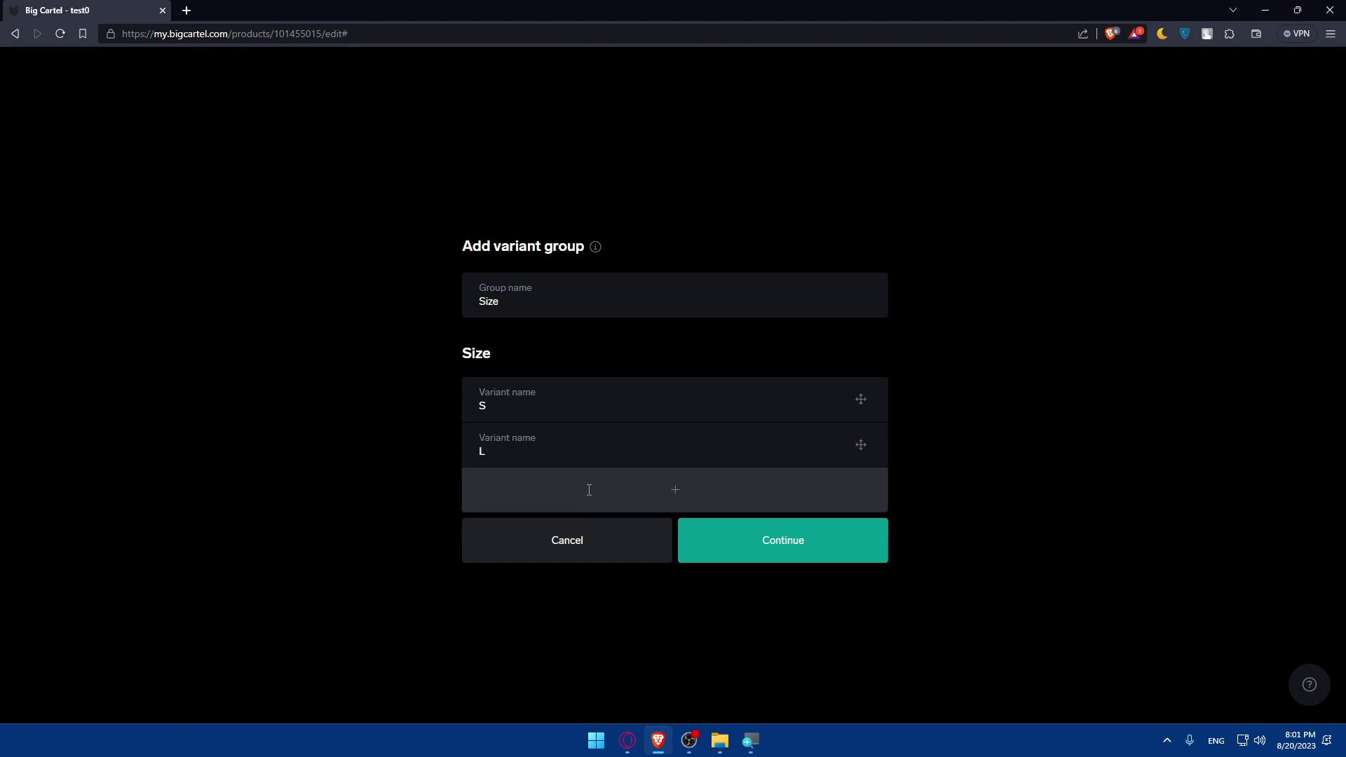
{"action": "left_click", "coordinate": [589, 488]}
{"action": "type", "text": "XL"}
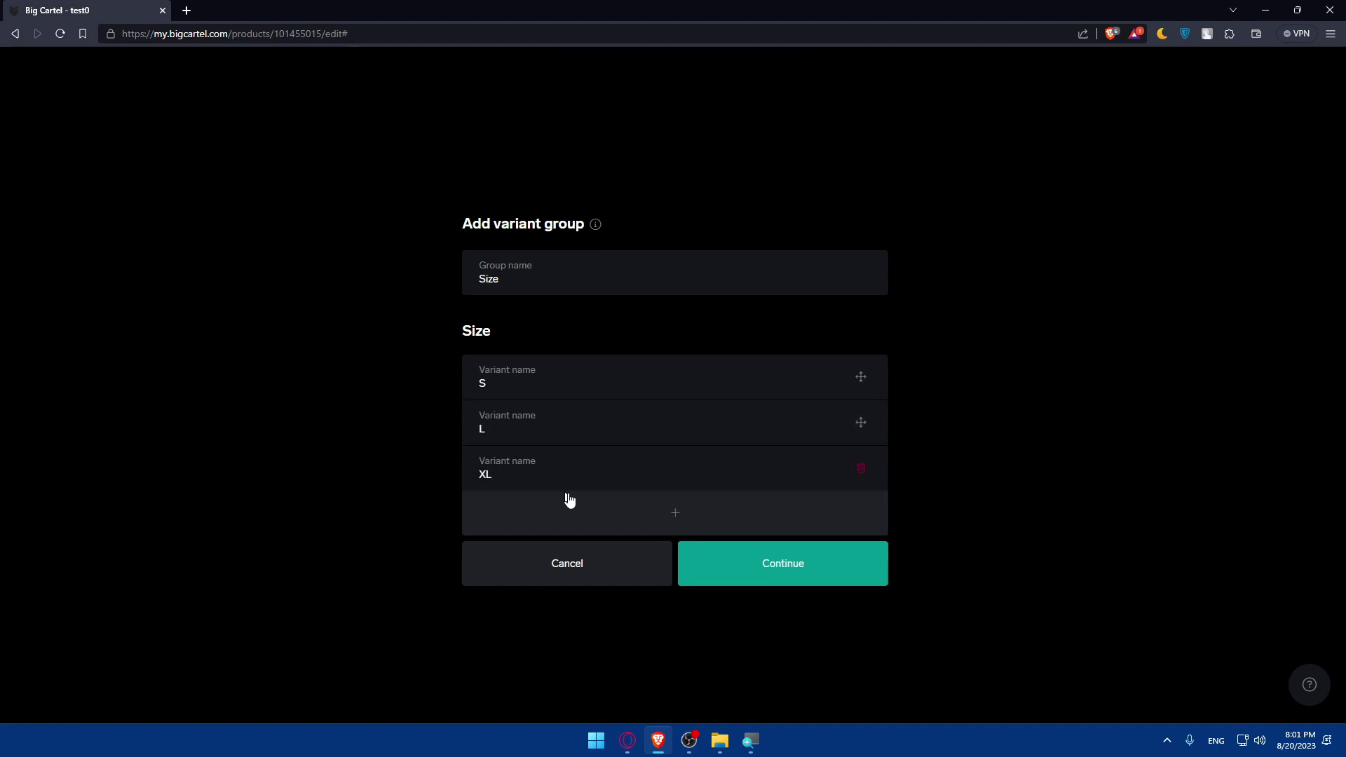
{"action": "left_click", "coordinate": [569, 499]}
{"action": "type", "text": "XXL"}
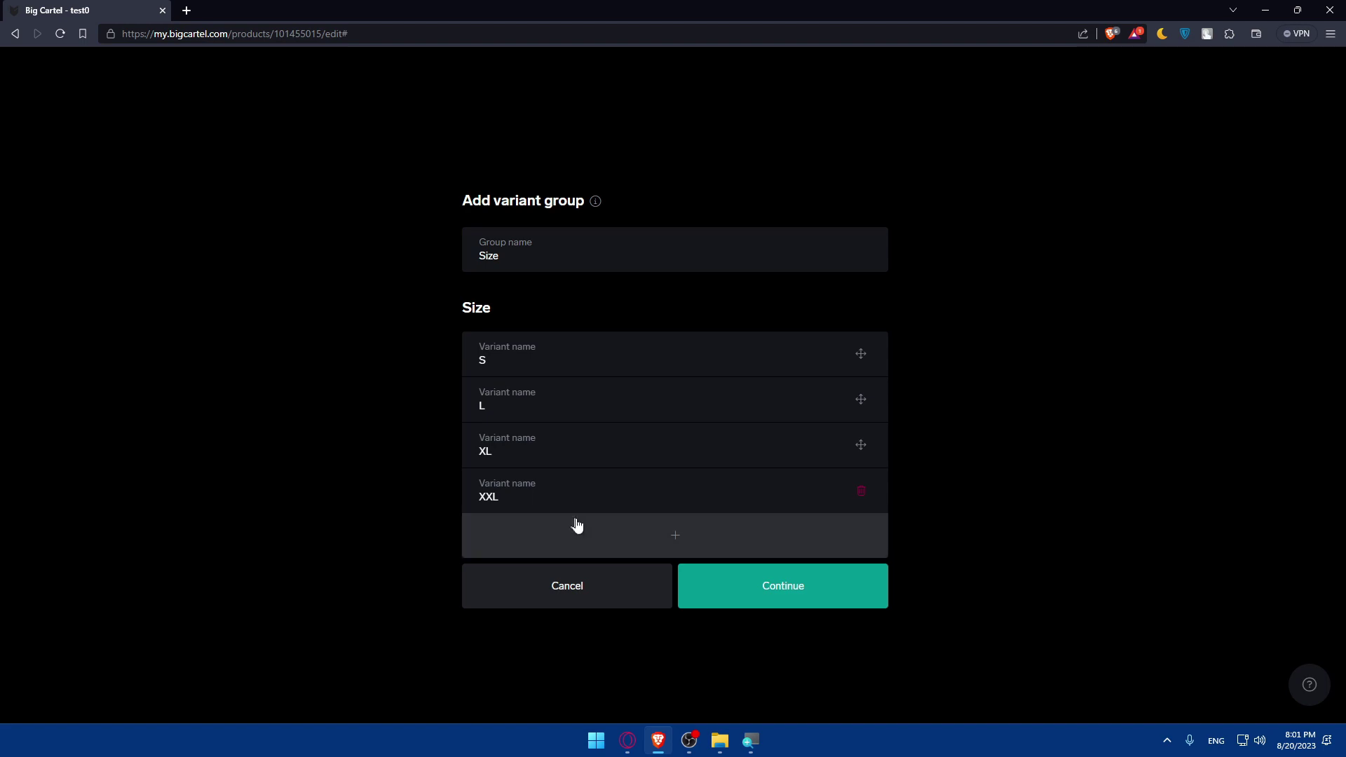
Add XXXL and XXXXL, fixing the duplicated XXL, and confirm the Size group.
{"action": "left_click", "coordinate": [575, 523]}
{"action": "type", "text": "XXL"}
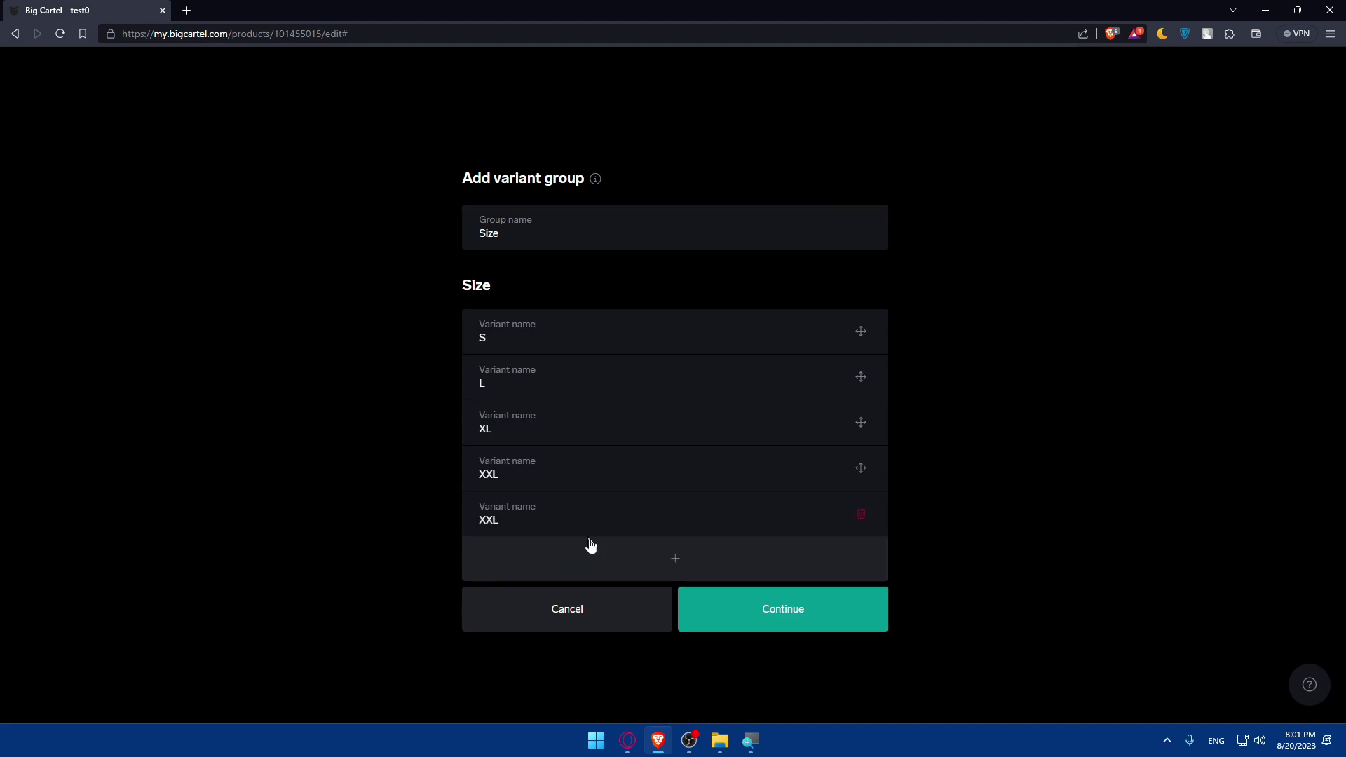
{"action": "left_click", "coordinate": [589, 548]}
{"action": "left_click", "coordinate": [492, 496]}
{"action": "type", "text": "X"}
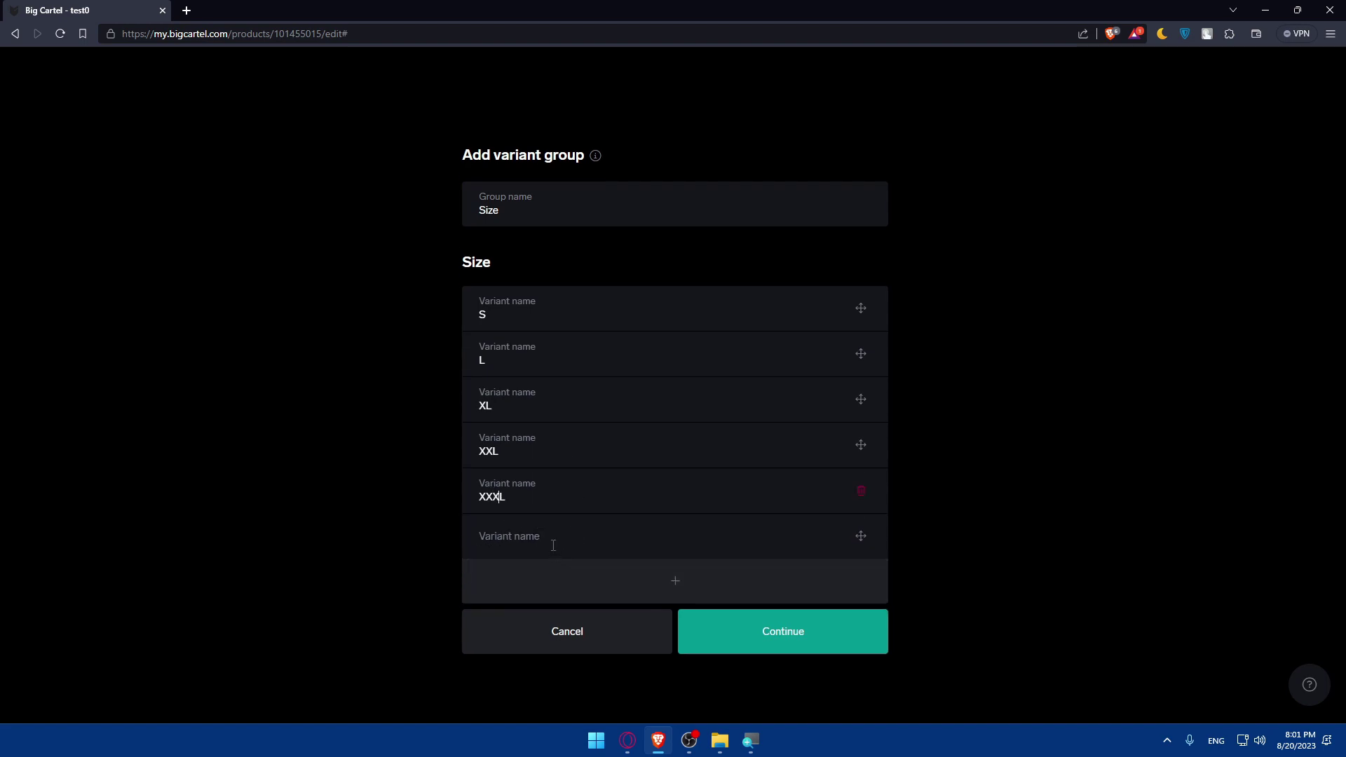
{"action": "left_click", "coordinate": [548, 537]}
{"action": "type", "text": "XXXXL"}
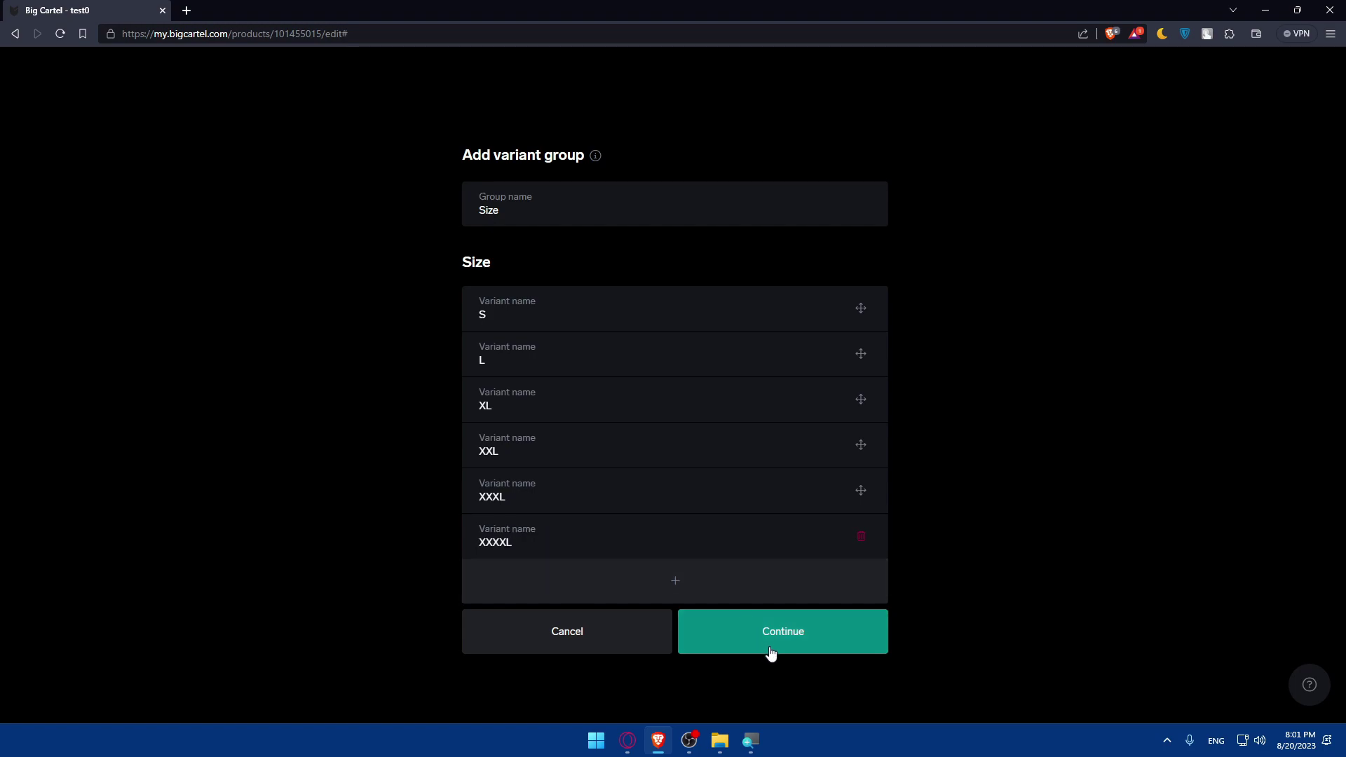
{"action": "left_click", "coordinate": [768, 649]}
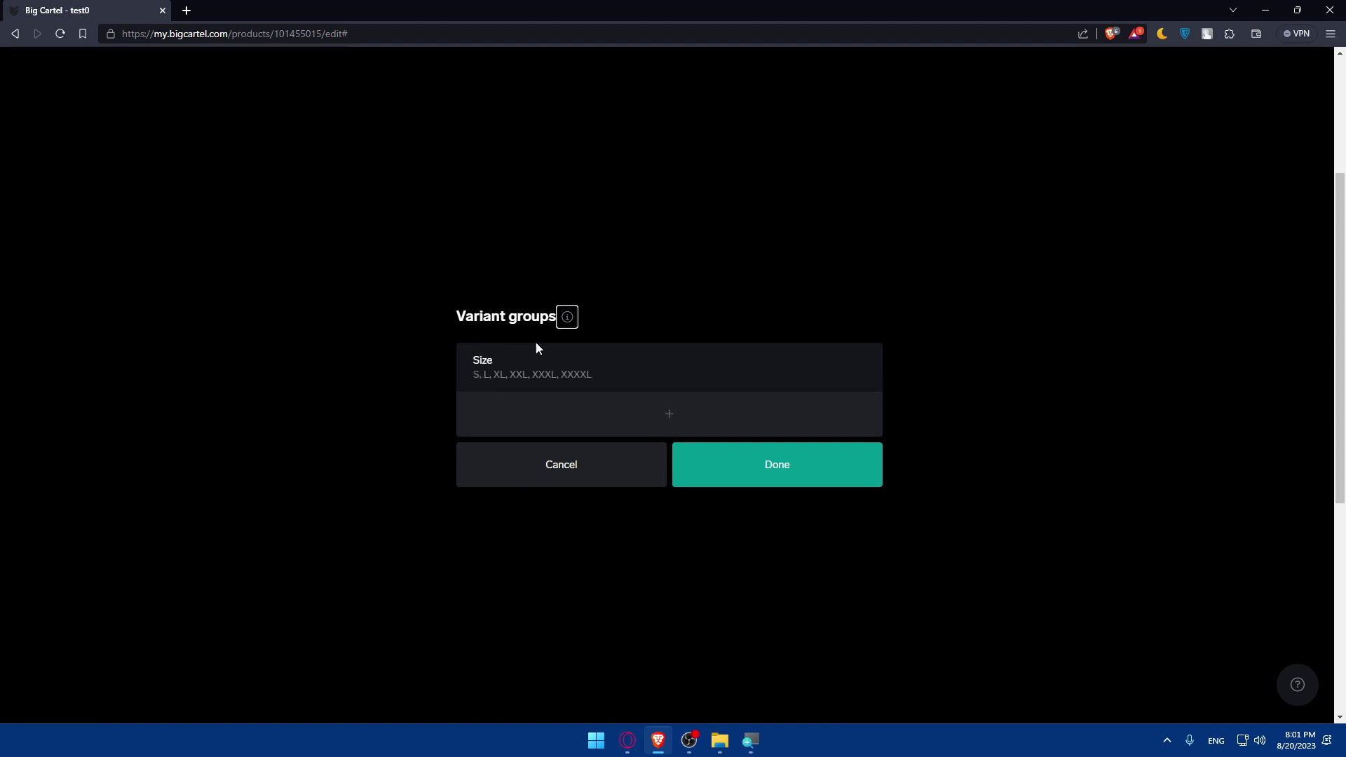
Start a Color group with Red and Blue, fixing Blue's capitalisation.
{"action": "left_click", "coordinate": [658, 414]}
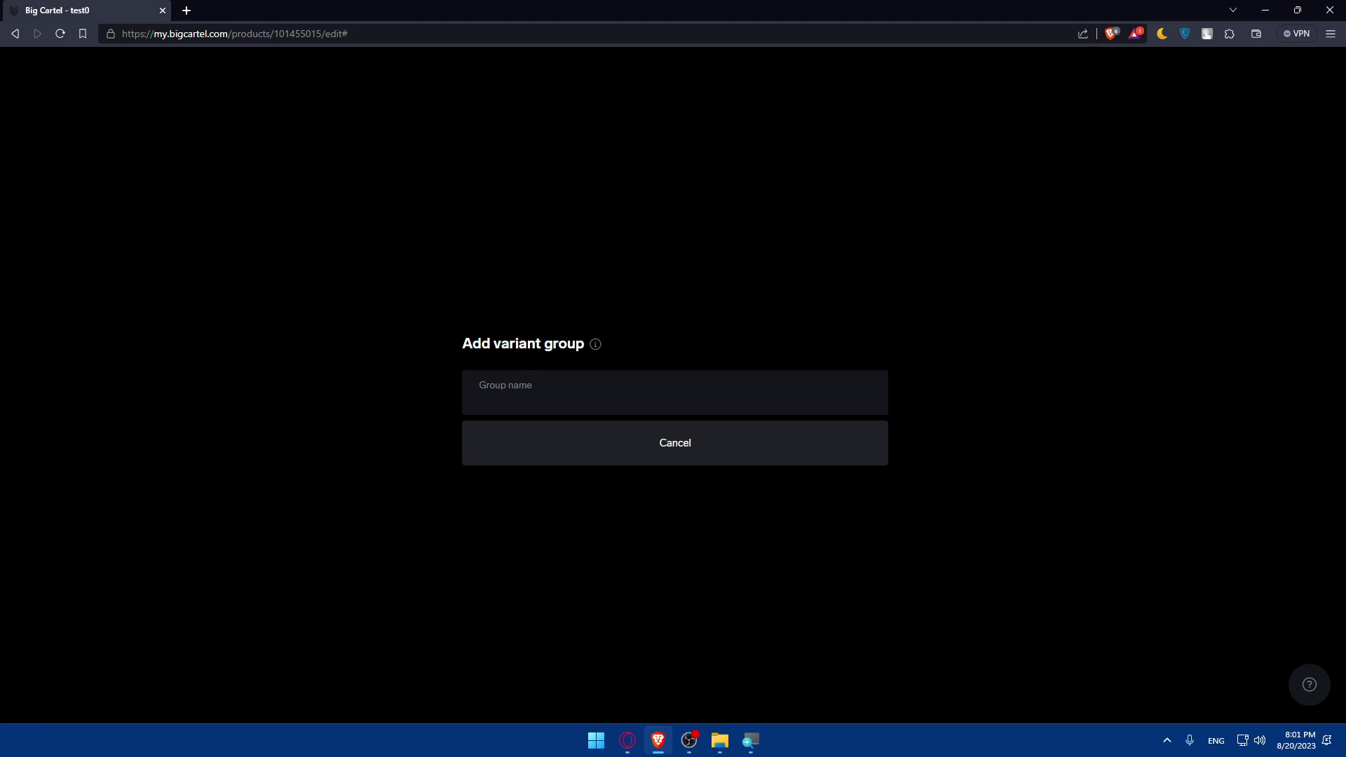
{"action": "type", "text": "C"}
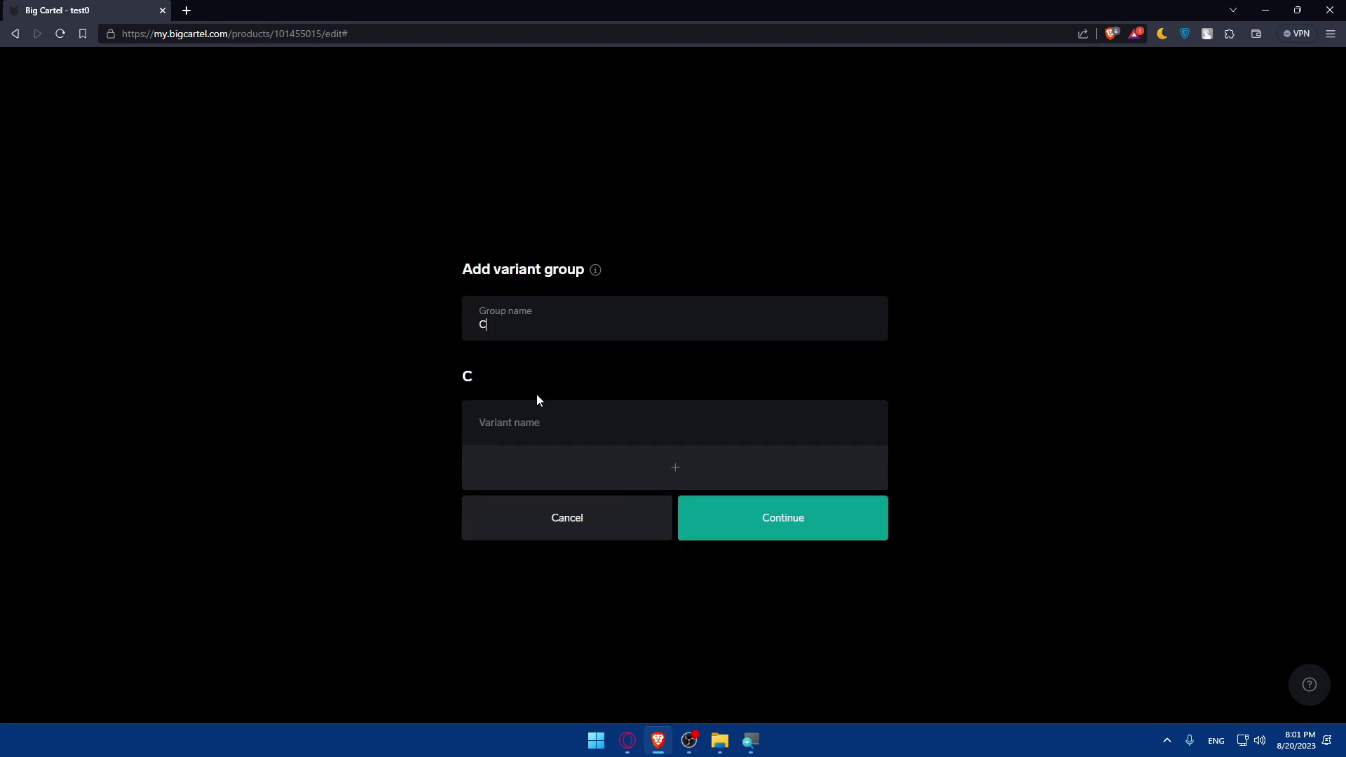
{"action": "type", "text": "olor"}
{"action": "left_click", "coordinate": [562, 434]}
{"action": "type", "text": "Re"}
{"action": "type", "text": "d"}
{"action": "left_click", "coordinate": [668, 481]}
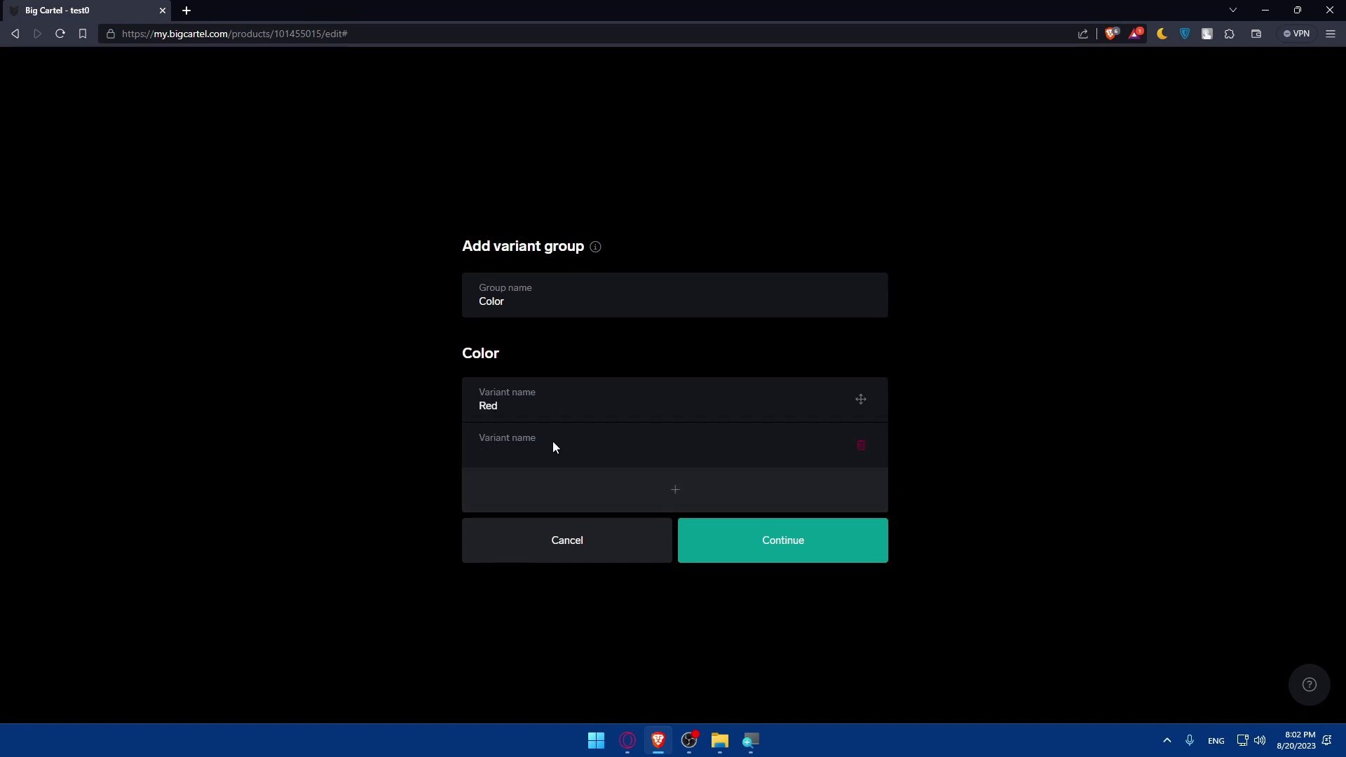
{"action": "type", "text": "BLue"}
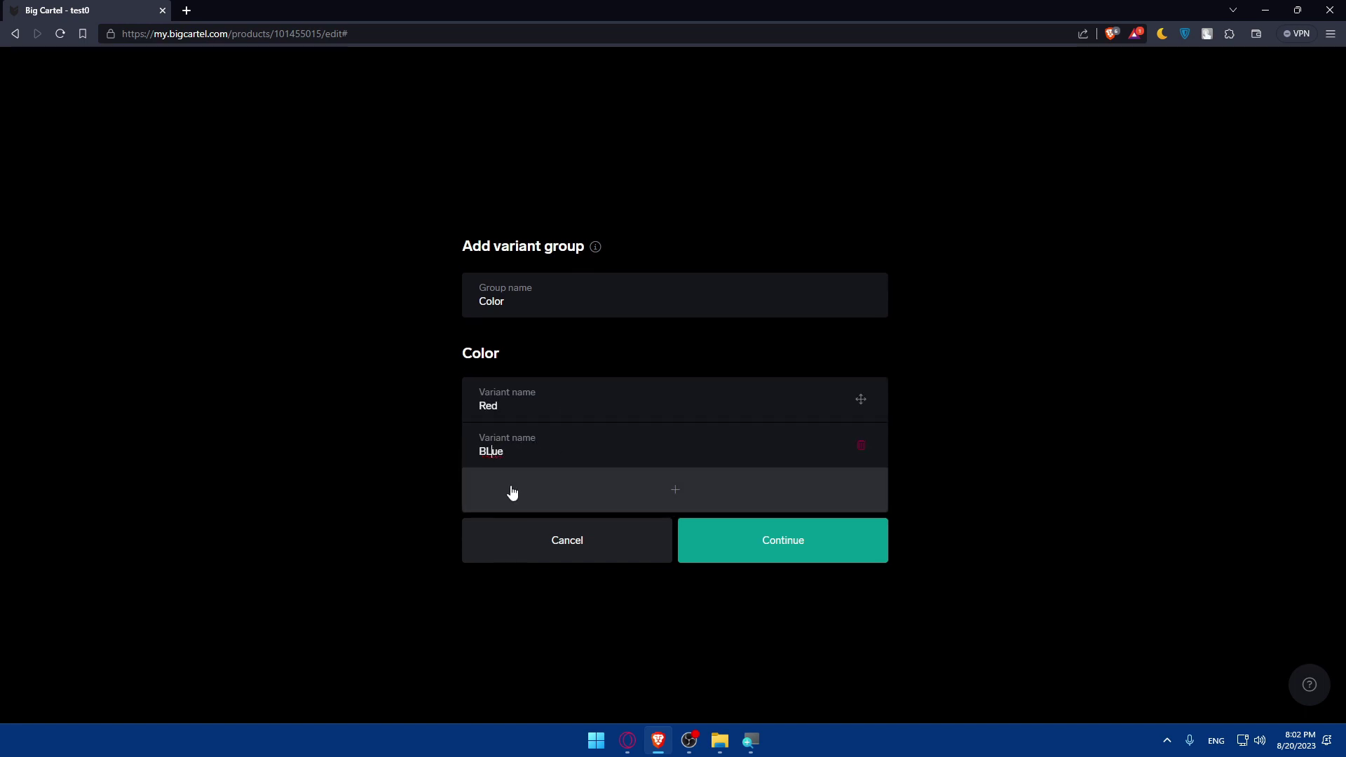
{"action": "key", "text": "BackSpace"}
{"action": "key", "text": "BackSpace"}
{"action": "key", "text": "BackSpace"}
{"action": "type", "text": "lue"}
{"action": "left_click", "coordinate": [523, 490]}
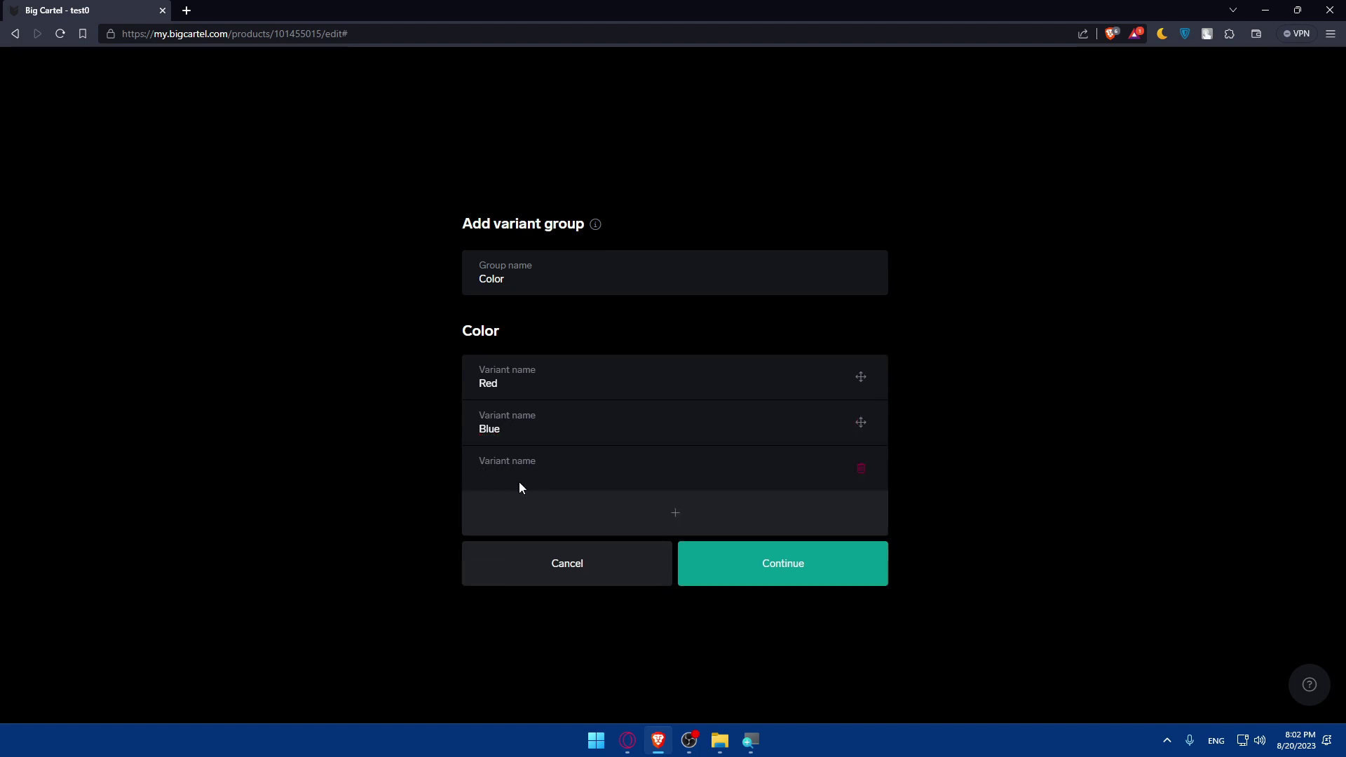
{"action": "type", "text": "Yellow"}
Add Yellow, White and Black, move Black to the top, and confirm.
{"action": "left_click", "coordinate": [531, 494]}
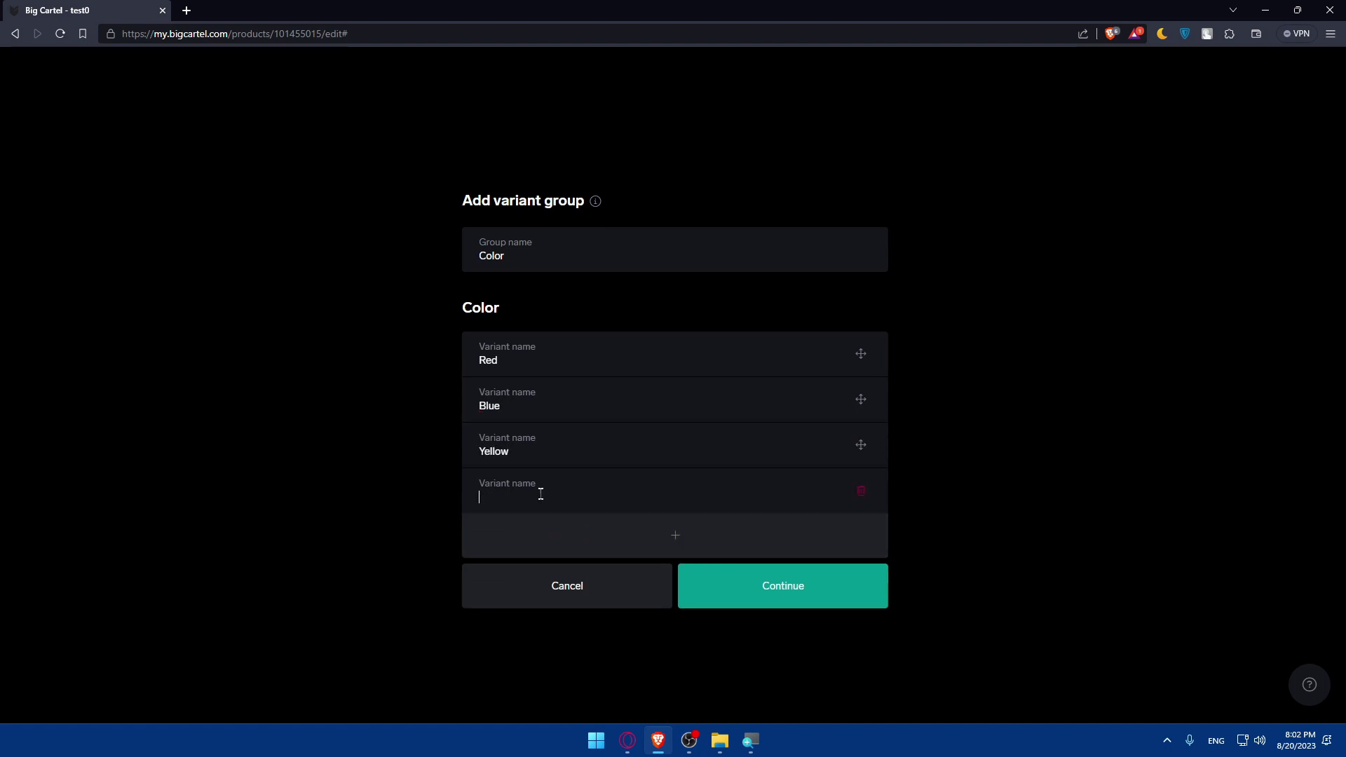
{"action": "type", "text": "White"}
{"action": "left_click", "coordinate": [565, 532]}
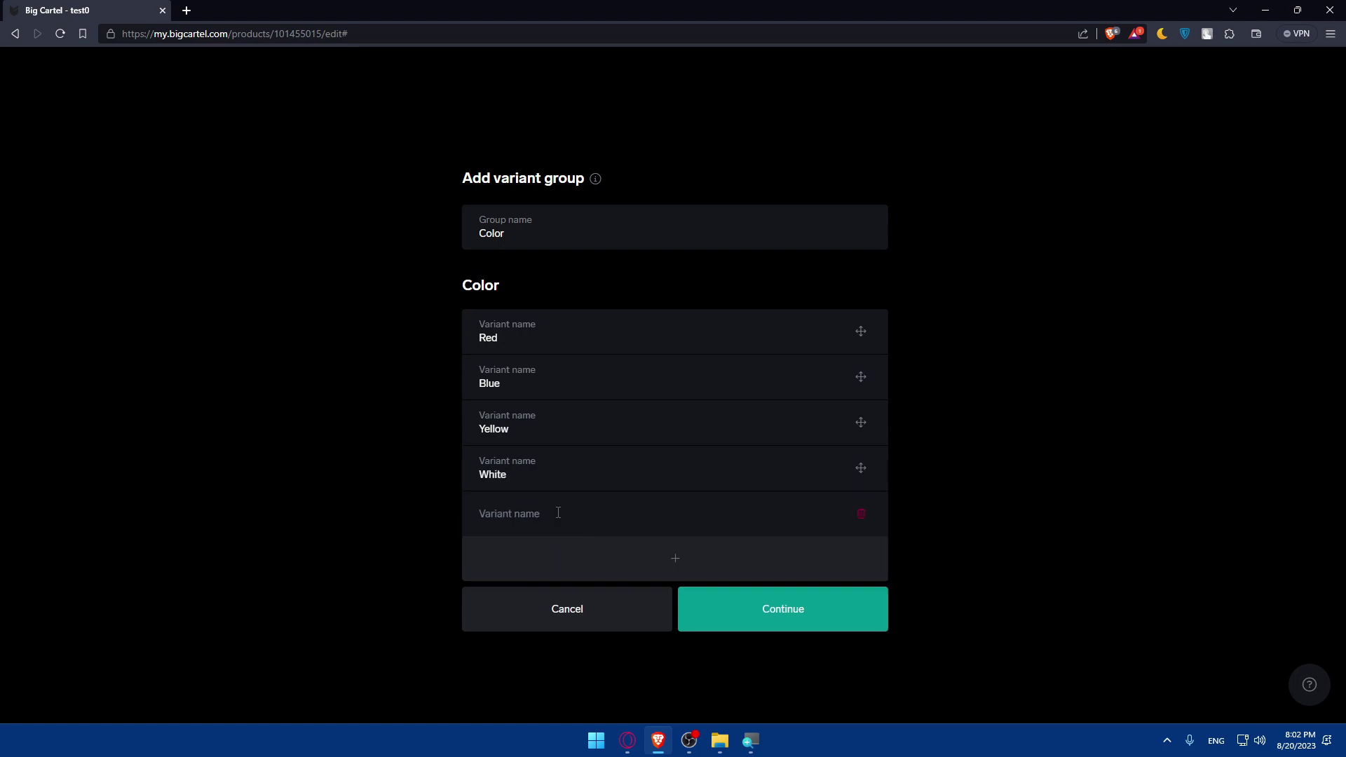
{"action": "left_click", "coordinate": [558, 513]}
{"action": "type", "text": "Bla"}
{"action": "type", "text": "ck"}
{"action": "left_click_drag", "start_coordinate": [860, 513], "coordinate": [854, 321]}
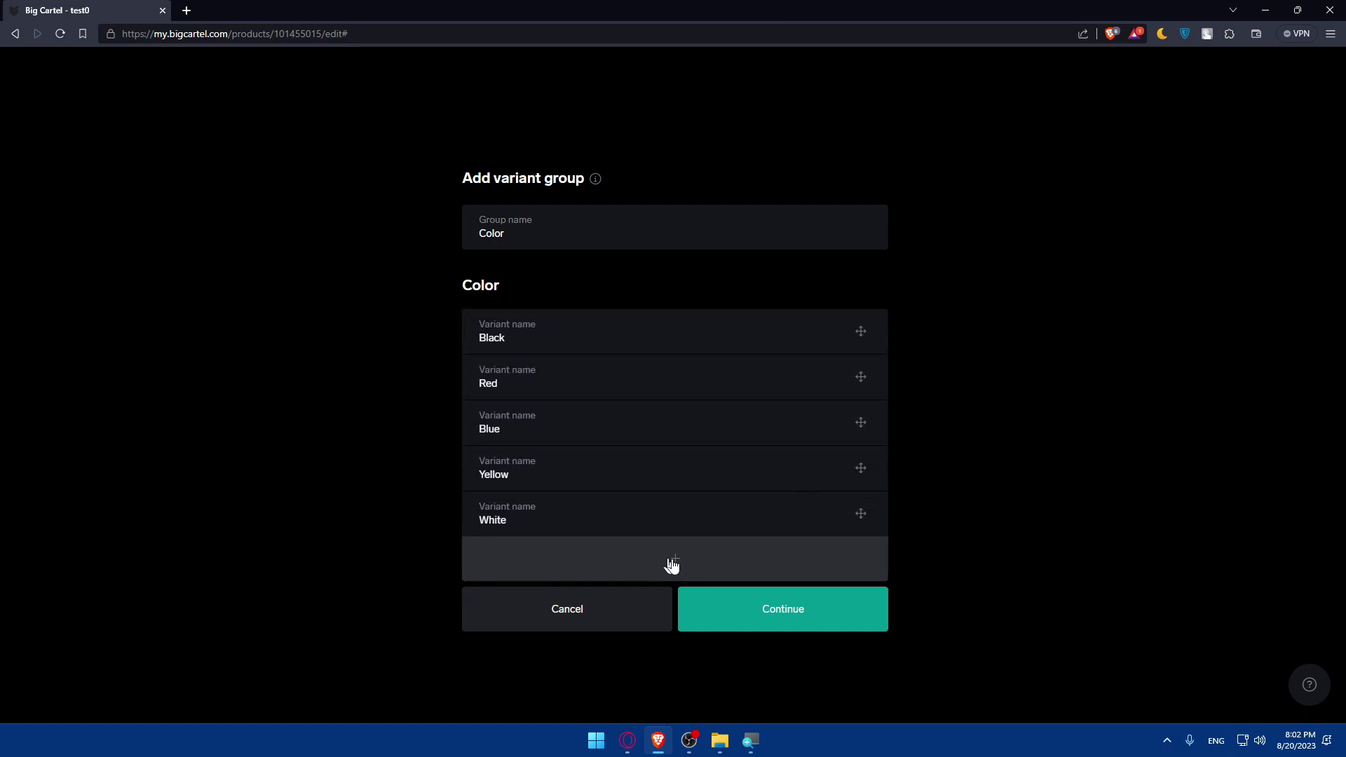
{"action": "left_click", "coordinate": [720, 615]}
{"action": "left_click", "coordinate": [756, 500]}
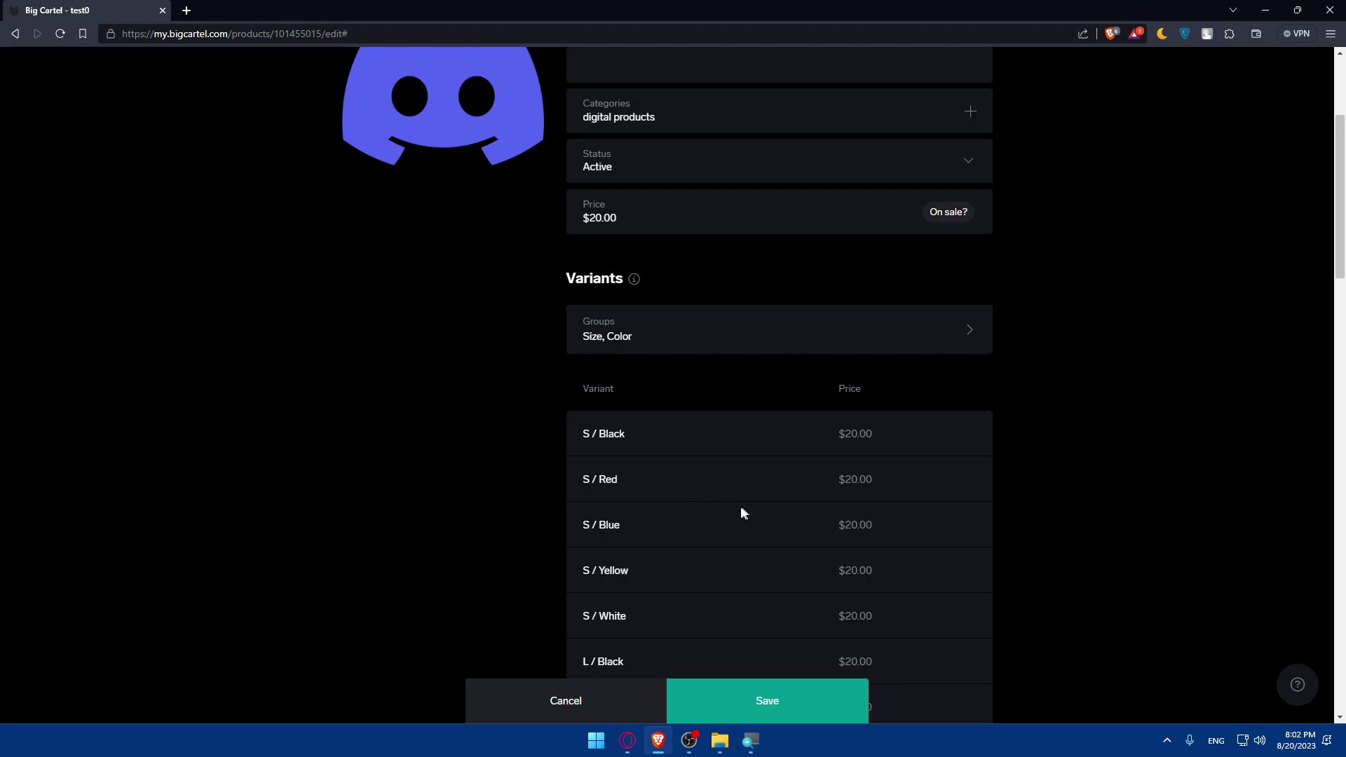
{"action": "scroll", "coordinate": [740, 508], "scroll_direction": "down", "scroll_amount": 1}
{"action": "scroll", "coordinate": [726, 490], "scroll_direction": "up", "scroll_amount": 2}
{"action": "scroll", "coordinate": [709, 474], "scroll_direction": "down", "scroll_amount": 2}
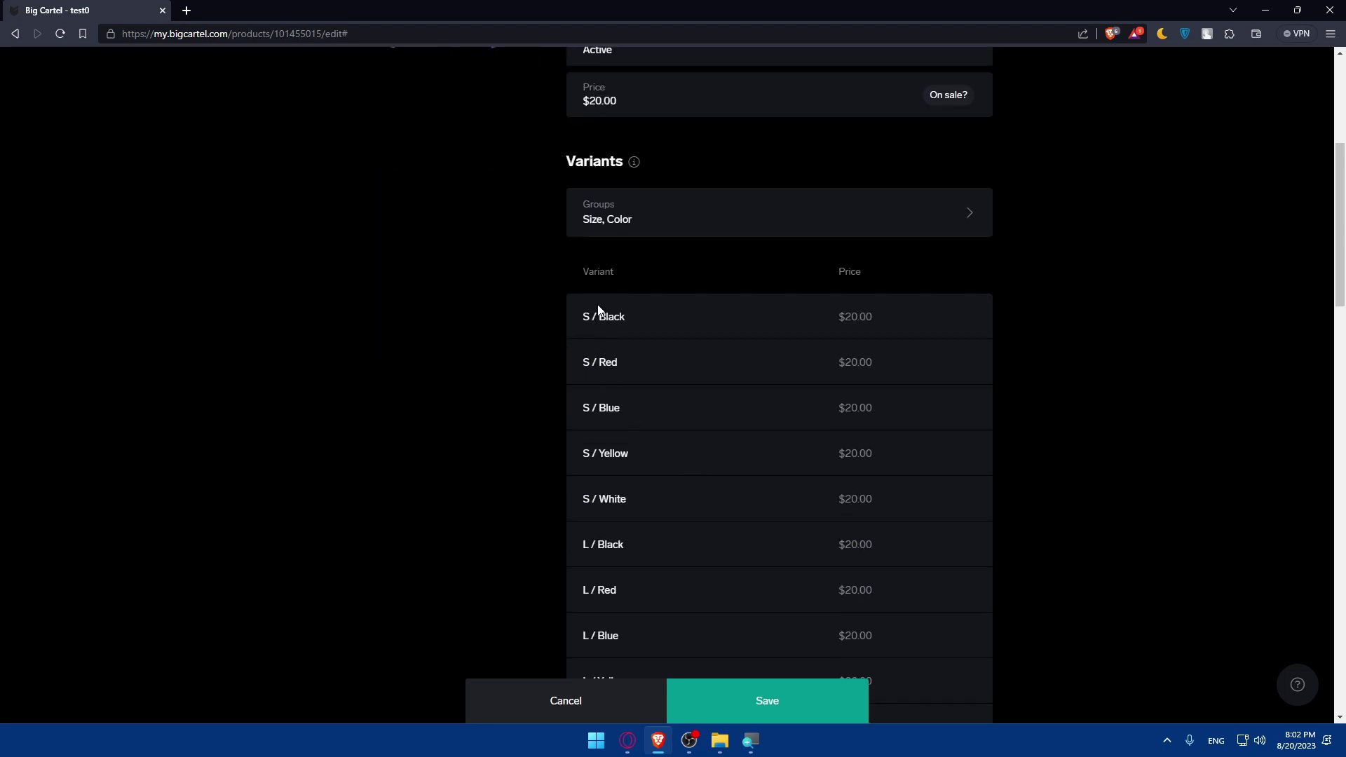
{"action": "scroll", "coordinate": [598, 307], "scroll_direction": "down", "scroll_amount": 1}
{"action": "scroll", "coordinate": [600, 326], "scroll_direction": "down", "scroll_amount": 3}
{"action": "scroll", "coordinate": [606, 357], "scroll_direction": "down", "scroll_amount": 3}
{"action": "scroll", "coordinate": [627, 412], "scroll_direction": "down", "scroll_amount": 2}
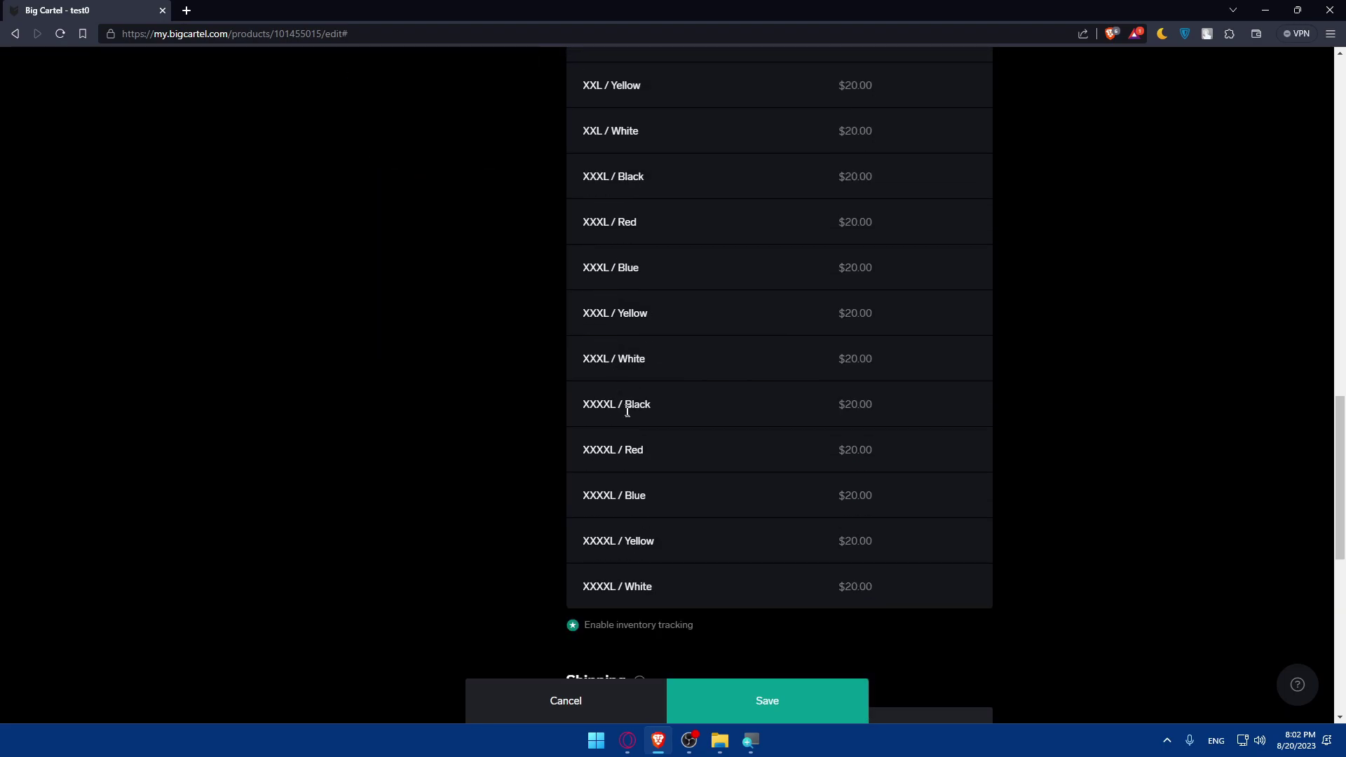
{"action": "scroll", "coordinate": [627, 412], "scroll_direction": "down", "scroll_amount": 1}
{"action": "scroll", "coordinate": [635, 434], "scroll_direction": "up", "scroll_amount": 3}
{"action": "scroll", "coordinate": [633, 434], "scroll_direction": "up", "scroll_amount": 3}
{"action": "scroll", "coordinate": [633, 434], "scroll_direction": "up", "scroll_amount": 2}
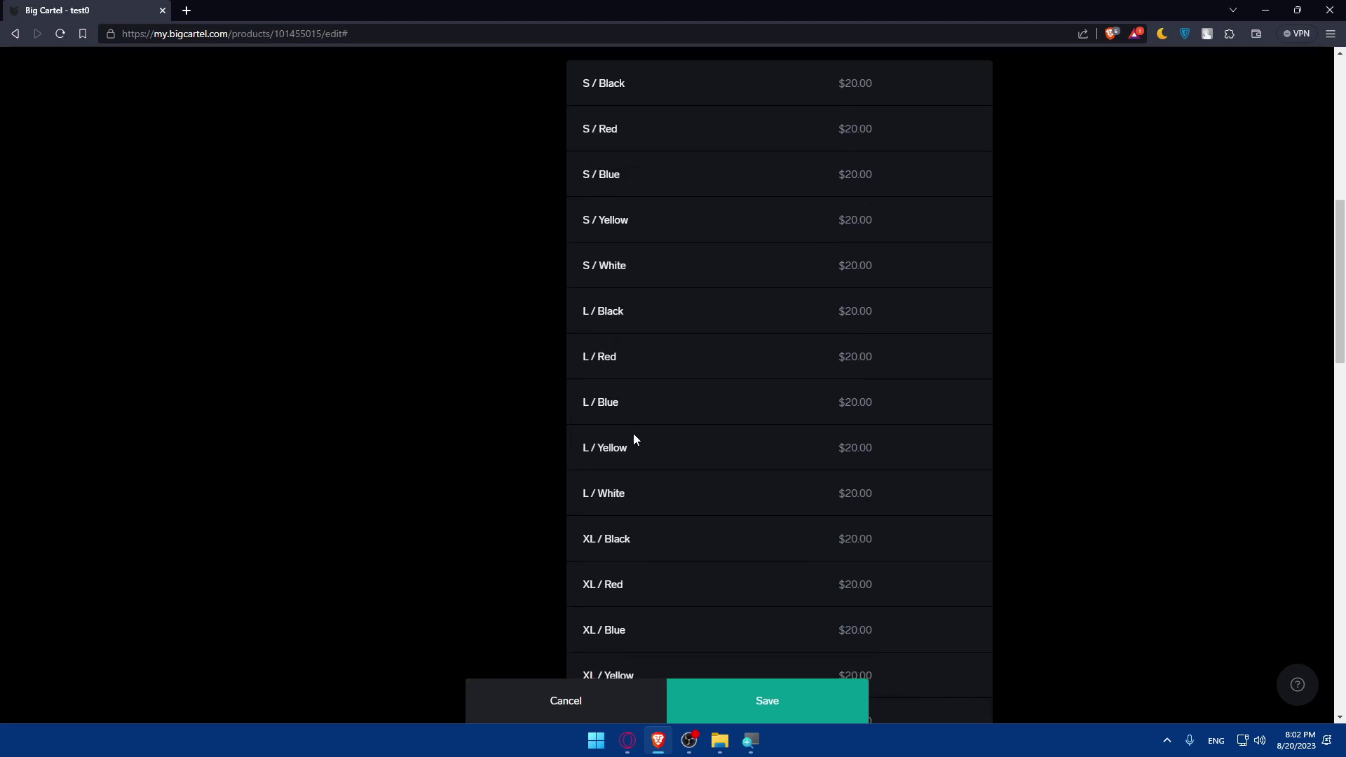
{"action": "scroll", "coordinate": [633, 439], "scroll_direction": "up", "scroll_amount": 2}
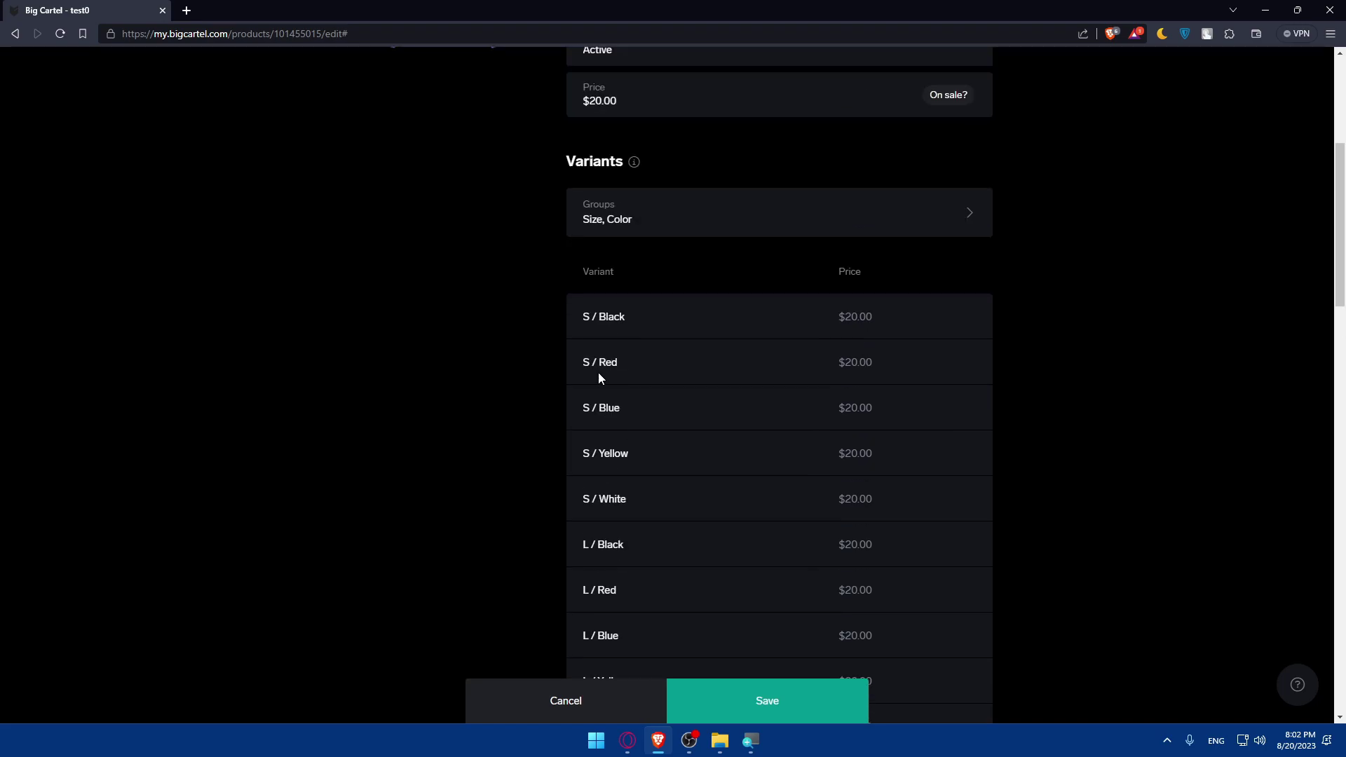
{"action": "scroll", "coordinate": [600, 379], "scroll_direction": "down", "scroll_amount": 1}
{"action": "scroll", "coordinate": [603, 391], "scroll_direction": "up", "scroll_amount": 1}
{"action": "scroll", "coordinate": [603, 378], "scroll_direction": "up", "scroll_amount": 1}
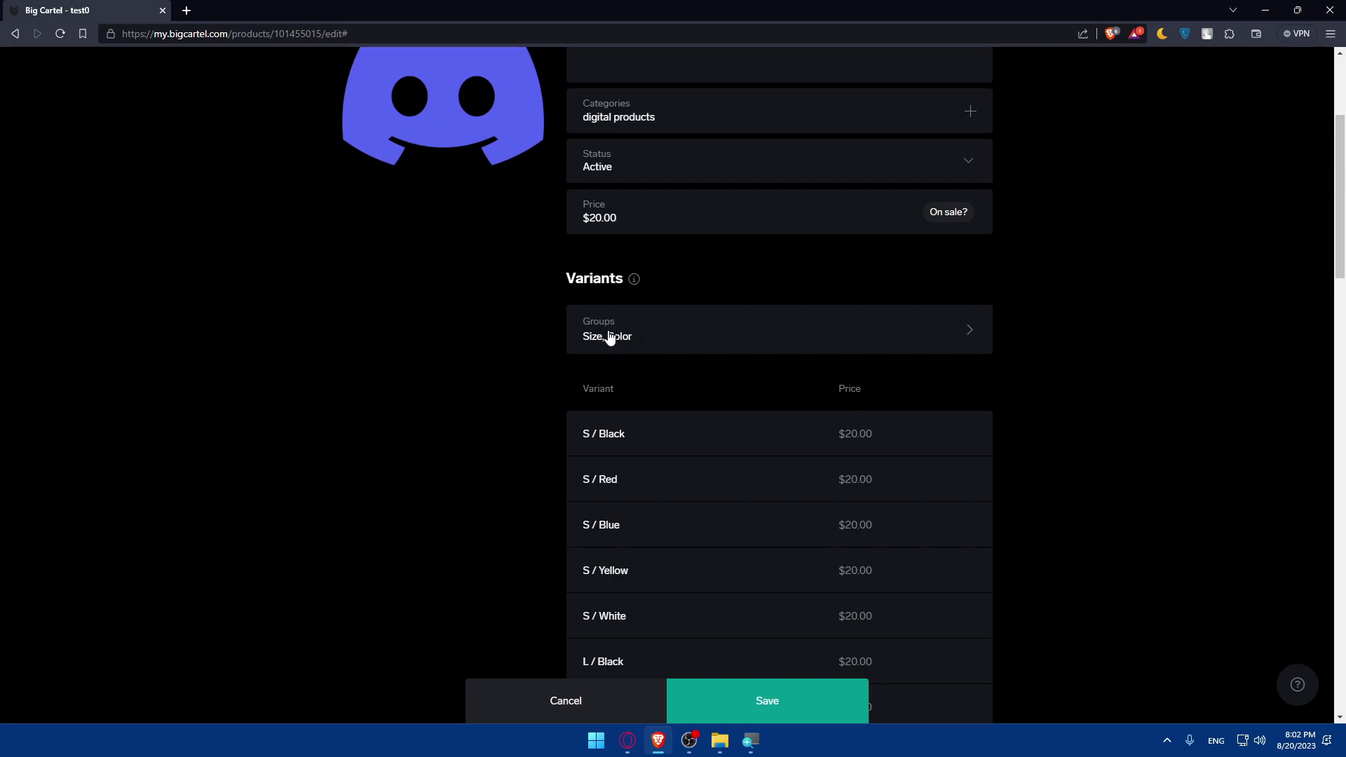
Reopen the variant groups overview and close it, returning to test0 with Size and Color groups.
{"action": "left_click", "coordinate": [936, 335]}
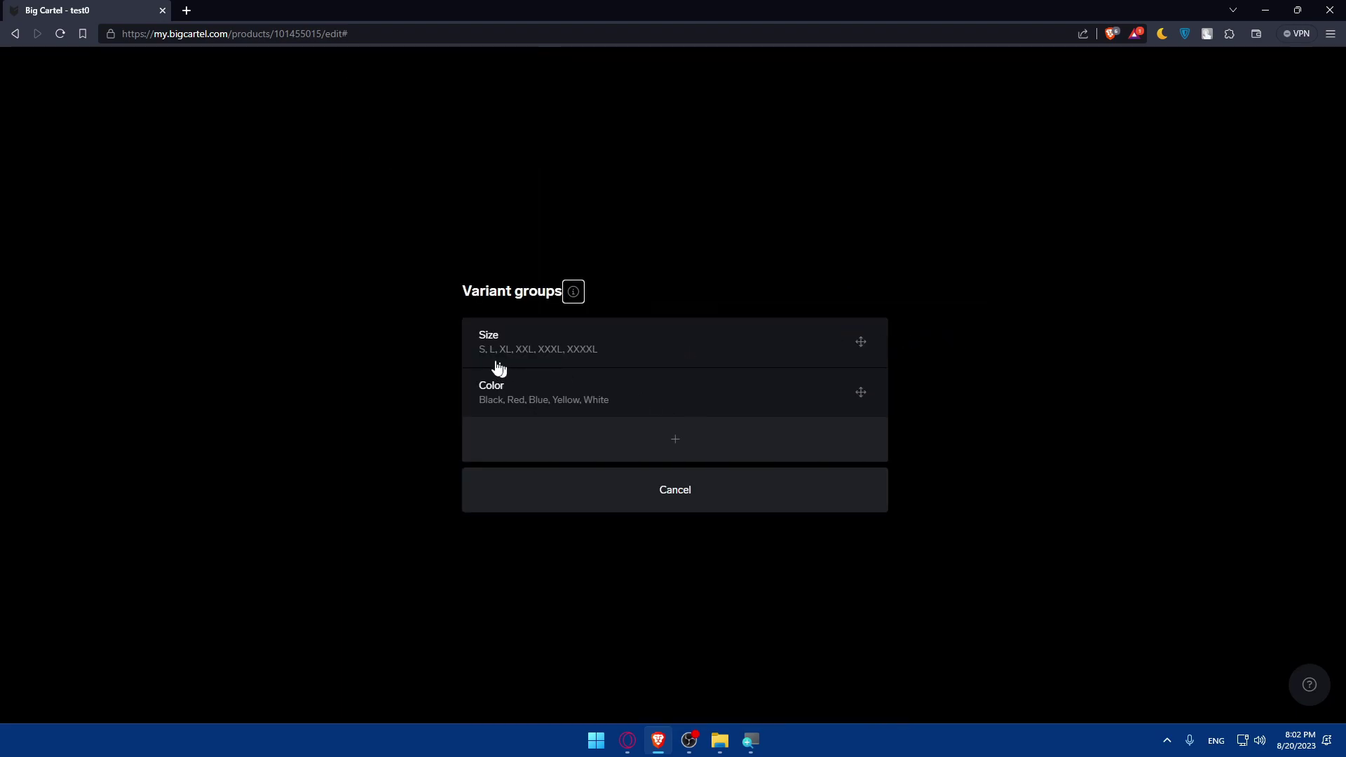
{"action": "left_click", "coordinate": [483, 431]}
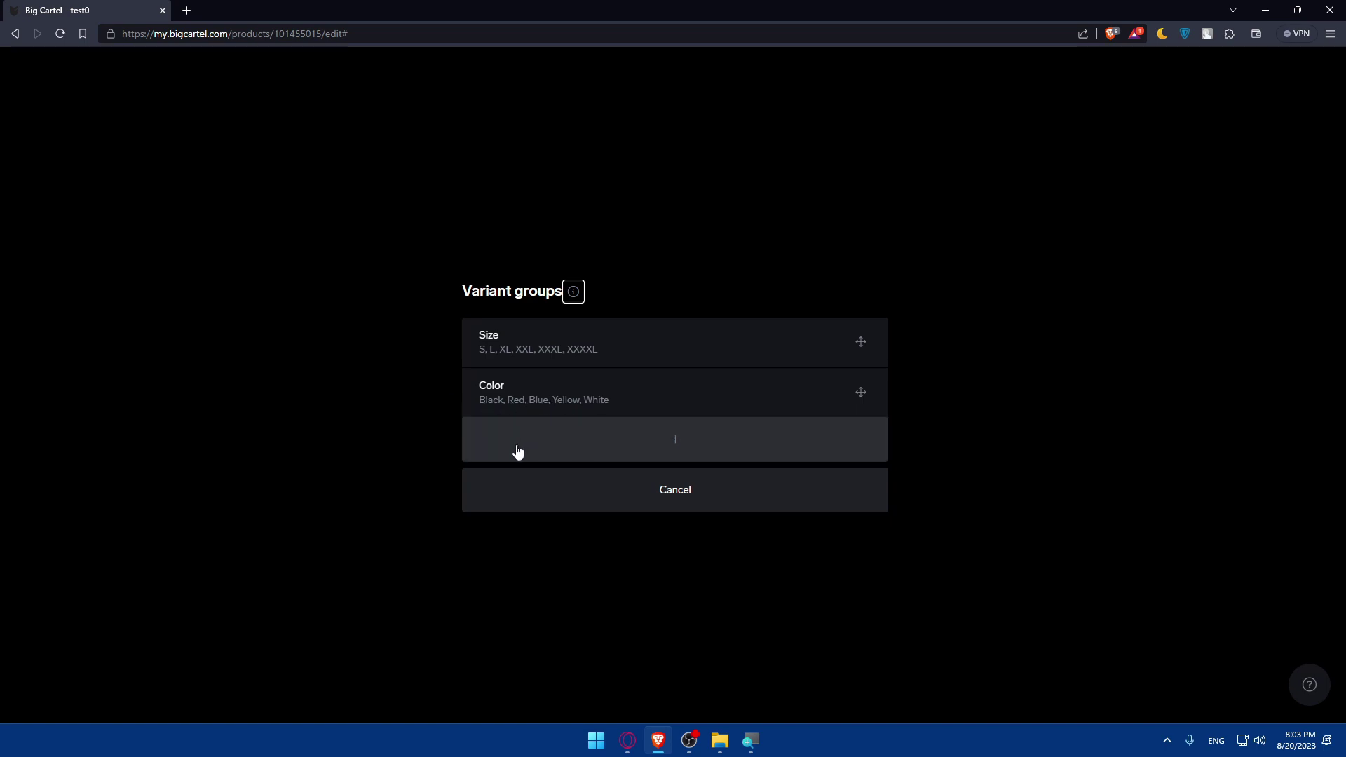
{"action": "left_click", "coordinate": [634, 495]}
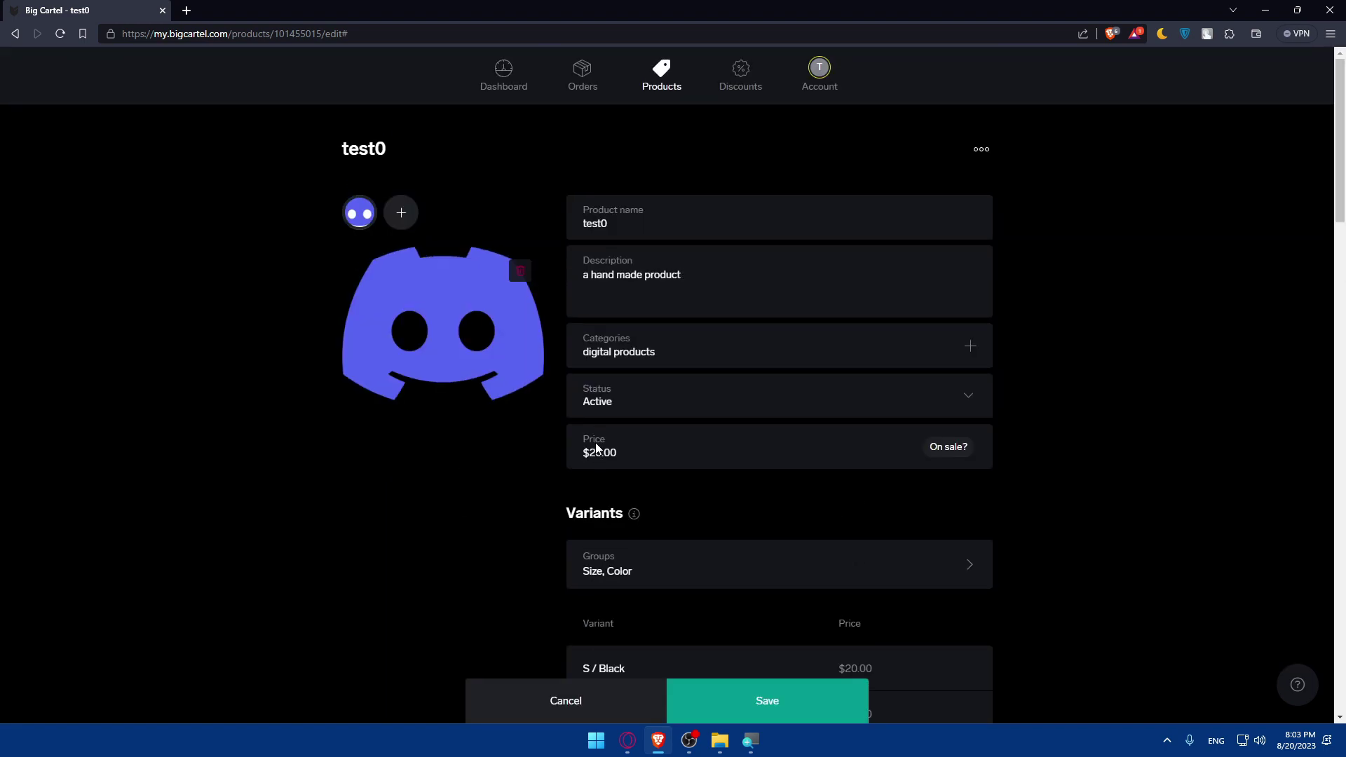
{"action": "scroll", "coordinate": [666, 422], "scroll_direction": "down", "scroll_amount": 2}
{"action": "scroll", "coordinate": [666, 422], "scroll_direction": "up", "scroll_amount": 2}
Save test0's edits from the bottom of the page, keeping its Size and Color groups.
{"action": "left_click_drag", "start_coordinate": [683, 275], "coordinate": [568, 273]}
{"action": "left_click", "coordinate": [689, 278]}
{"action": "scroll", "coordinate": [541, 441], "scroll_direction": "down", "scroll_amount": 1}
{"action": "left_click", "coordinate": [749, 713]}
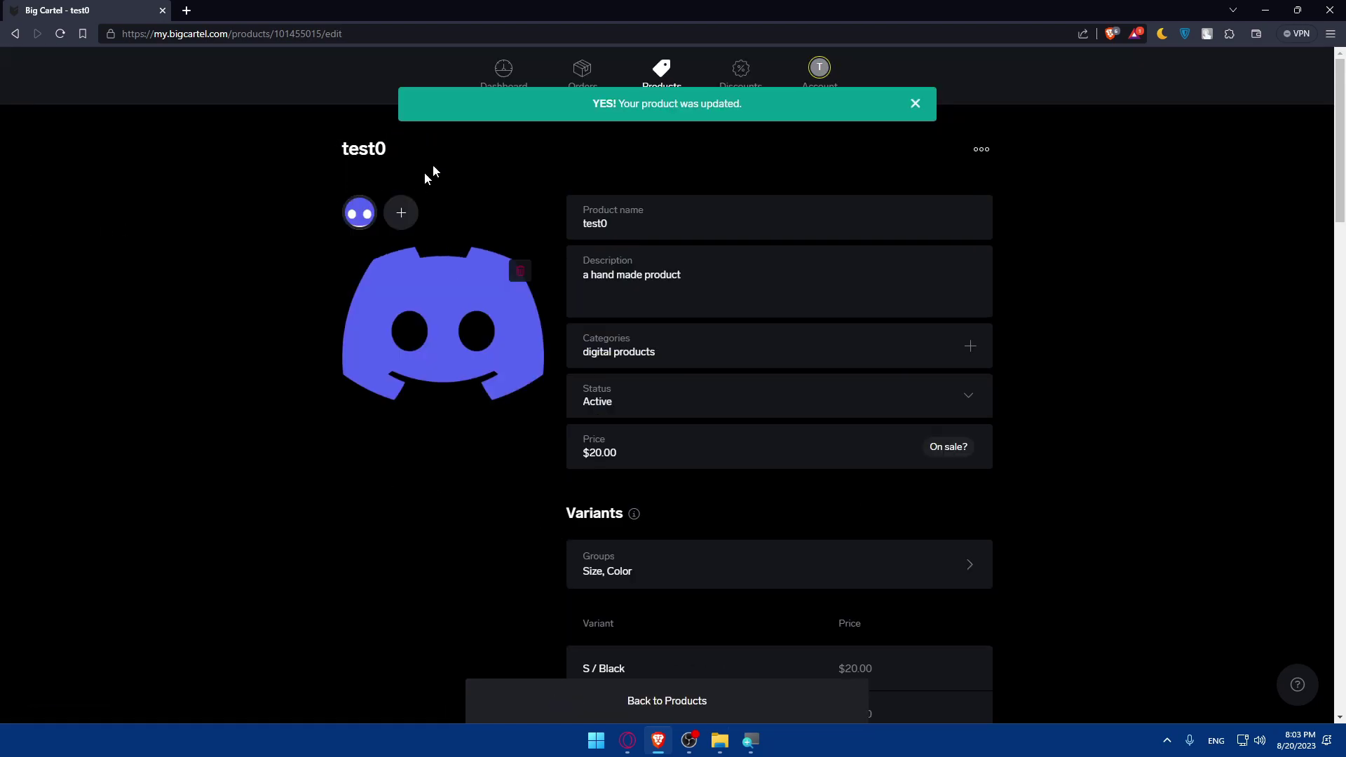
Open the shop design preview from the Account page and view test0's product page.
{"action": "left_click", "coordinate": [820, 72]}
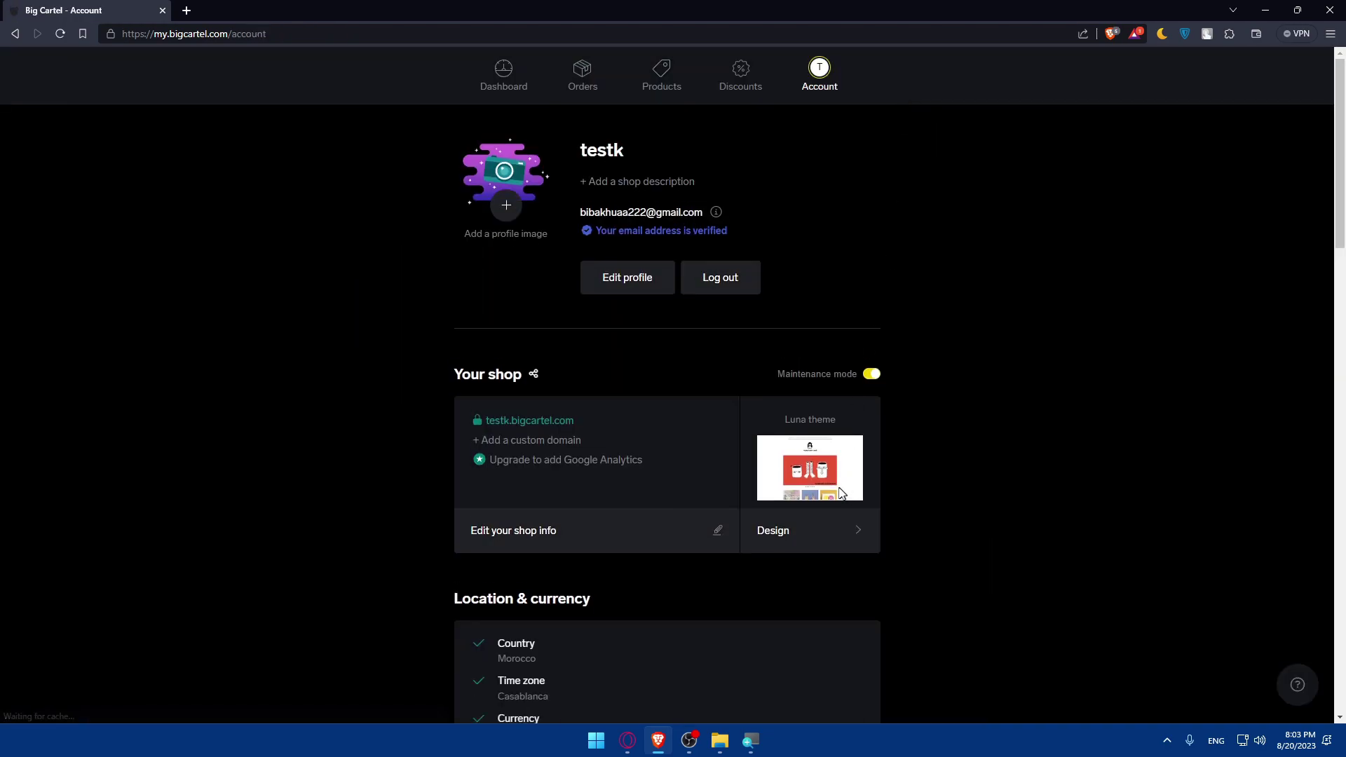
{"action": "left_click", "coordinate": [809, 528]}
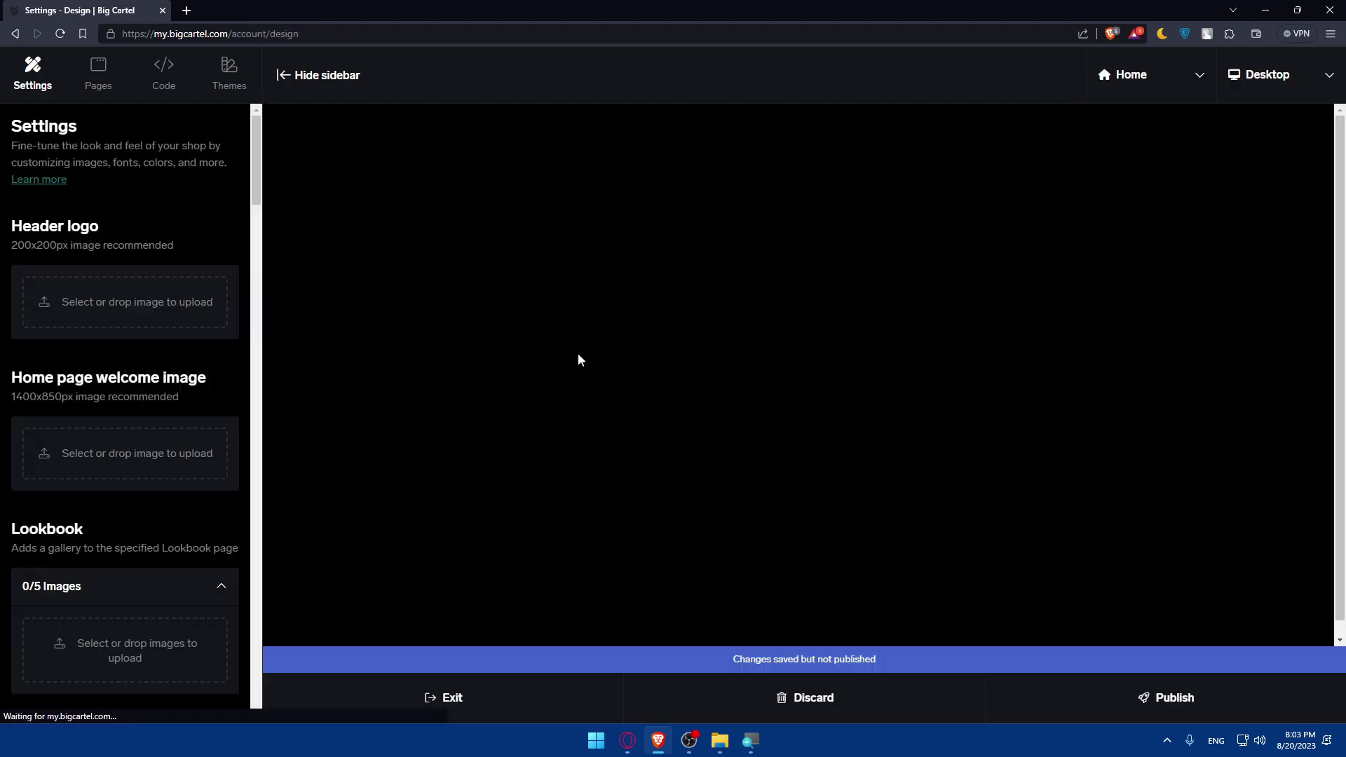
{"action": "scroll", "coordinate": [589, 358], "scroll_direction": "down", "scroll_amount": 5}
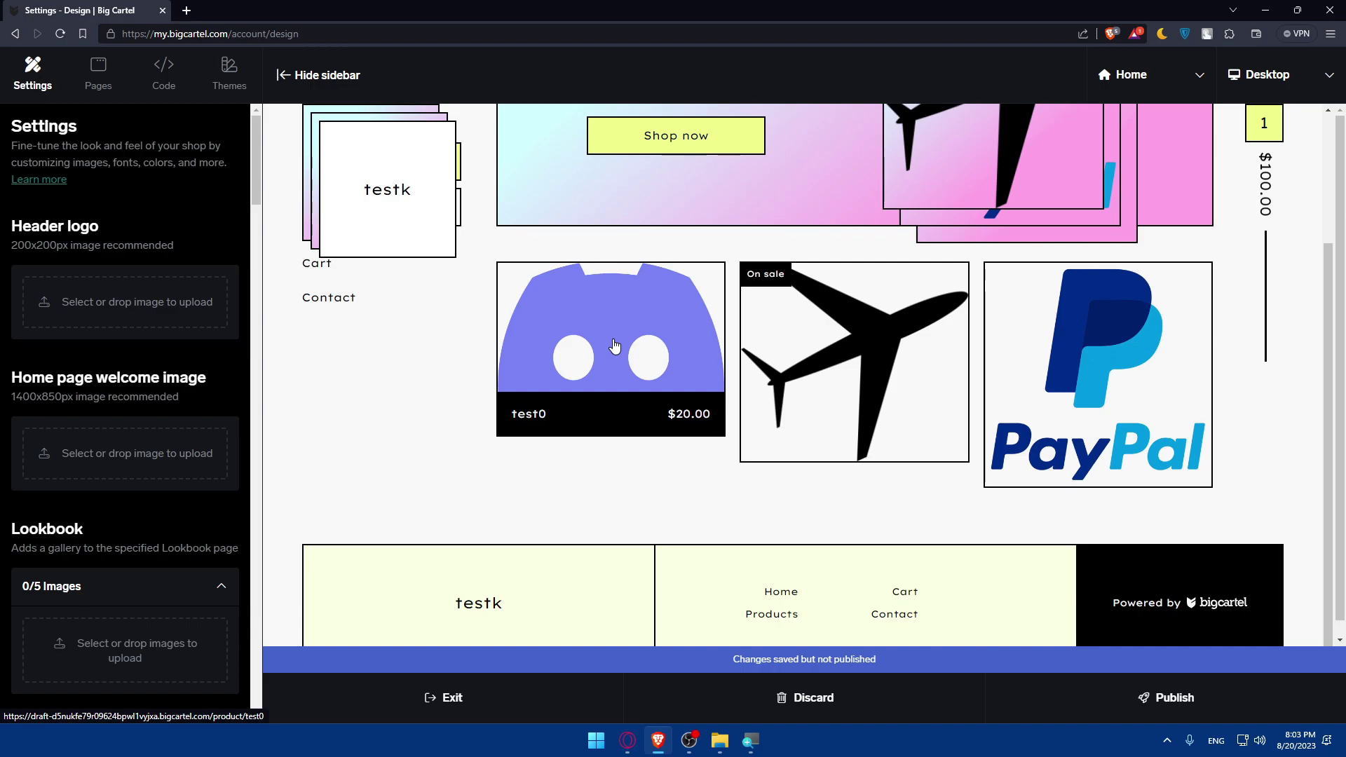
{"action": "left_click", "coordinate": [615, 346]}
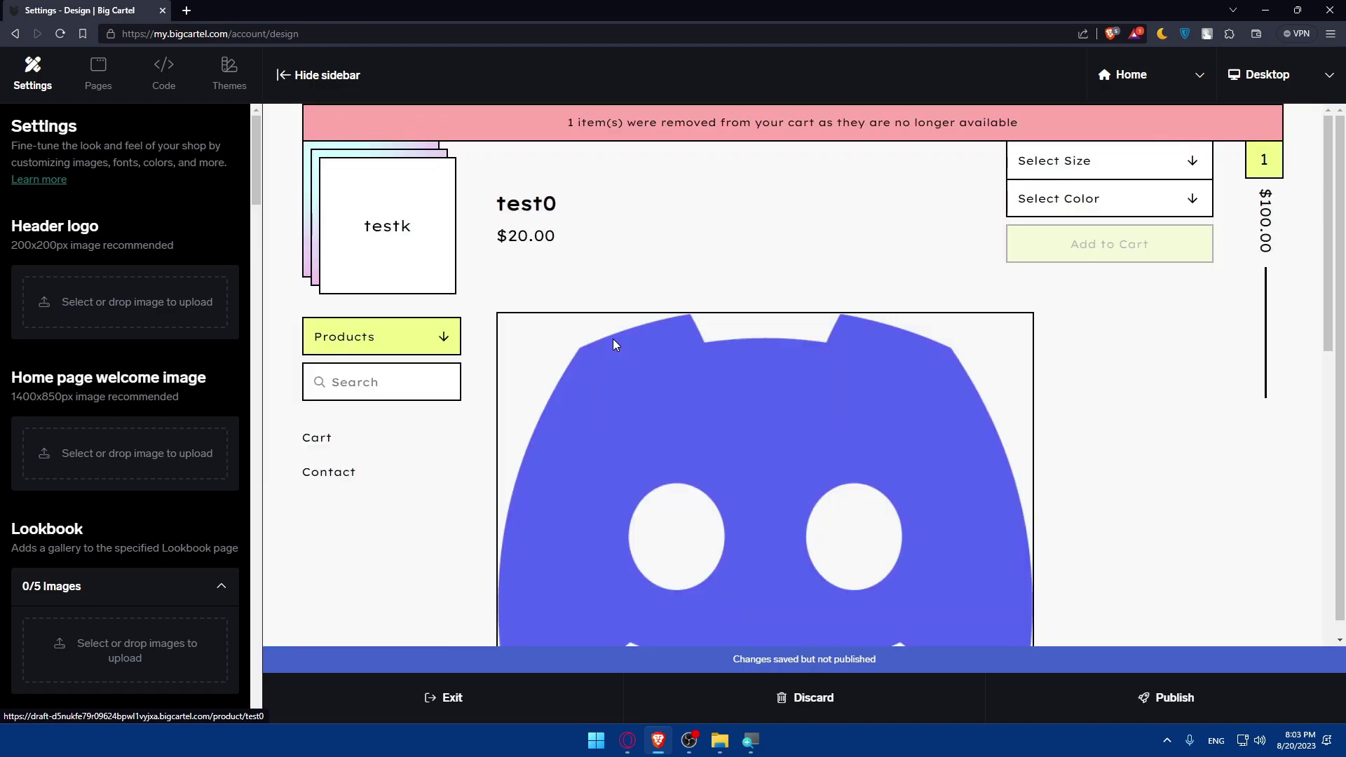
Add test0 in size L and colour Yellow to the cart for a $120.00 subtotal.
{"action": "left_click", "coordinate": [1152, 161]}
{"action": "left_click", "coordinate": [1065, 206]}
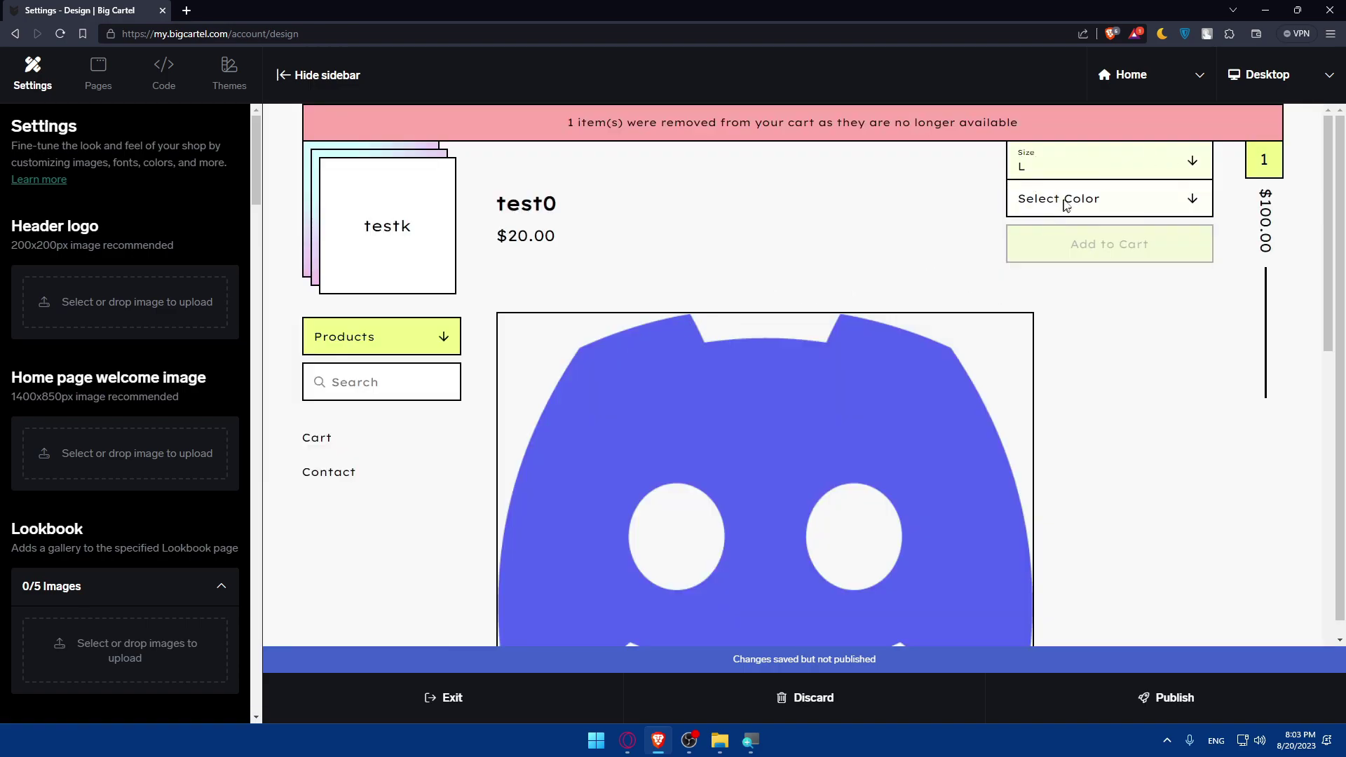
{"action": "left_click", "coordinate": [1051, 282]}
{"action": "scroll", "coordinate": [884, 359], "scroll_direction": "down", "scroll_amount": 5}
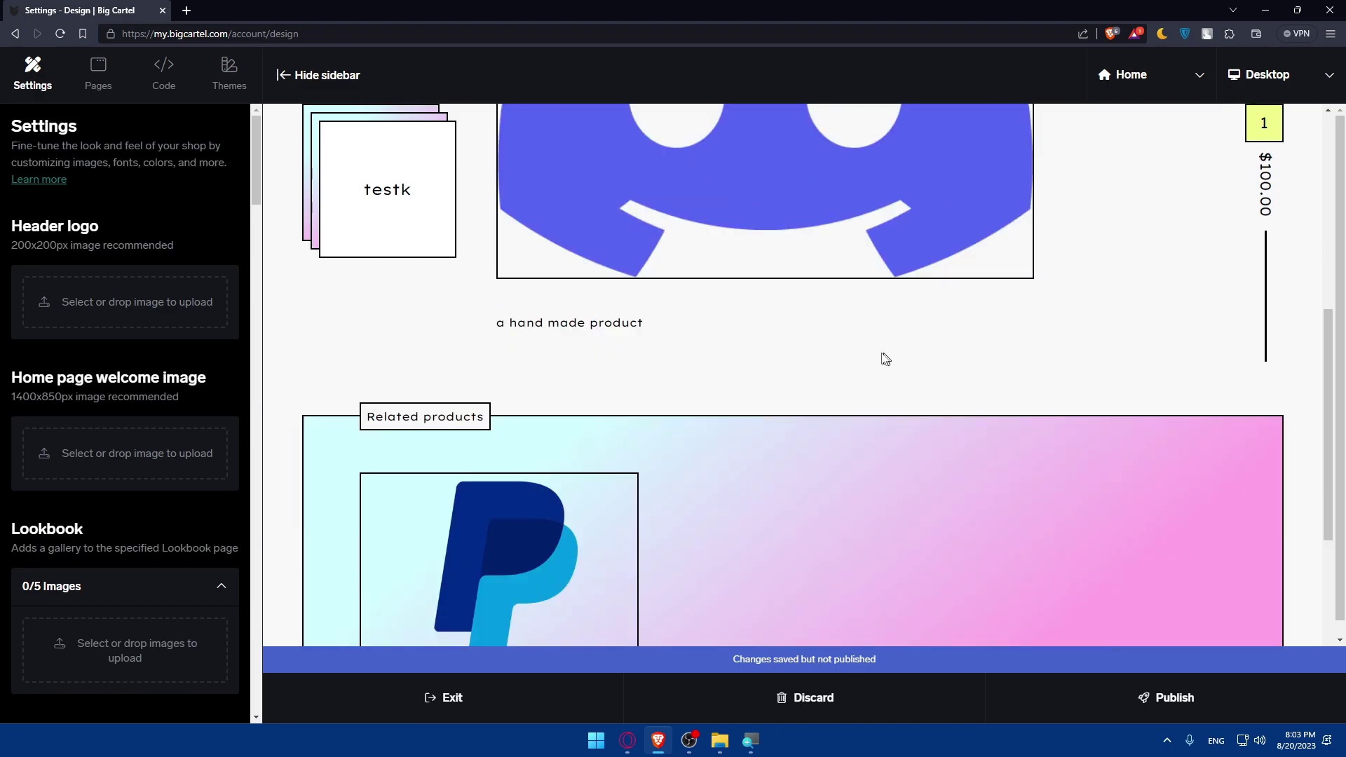
{"action": "scroll", "coordinate": [883, 358], "scroll_direction": "up", "scroll_amount": 5}
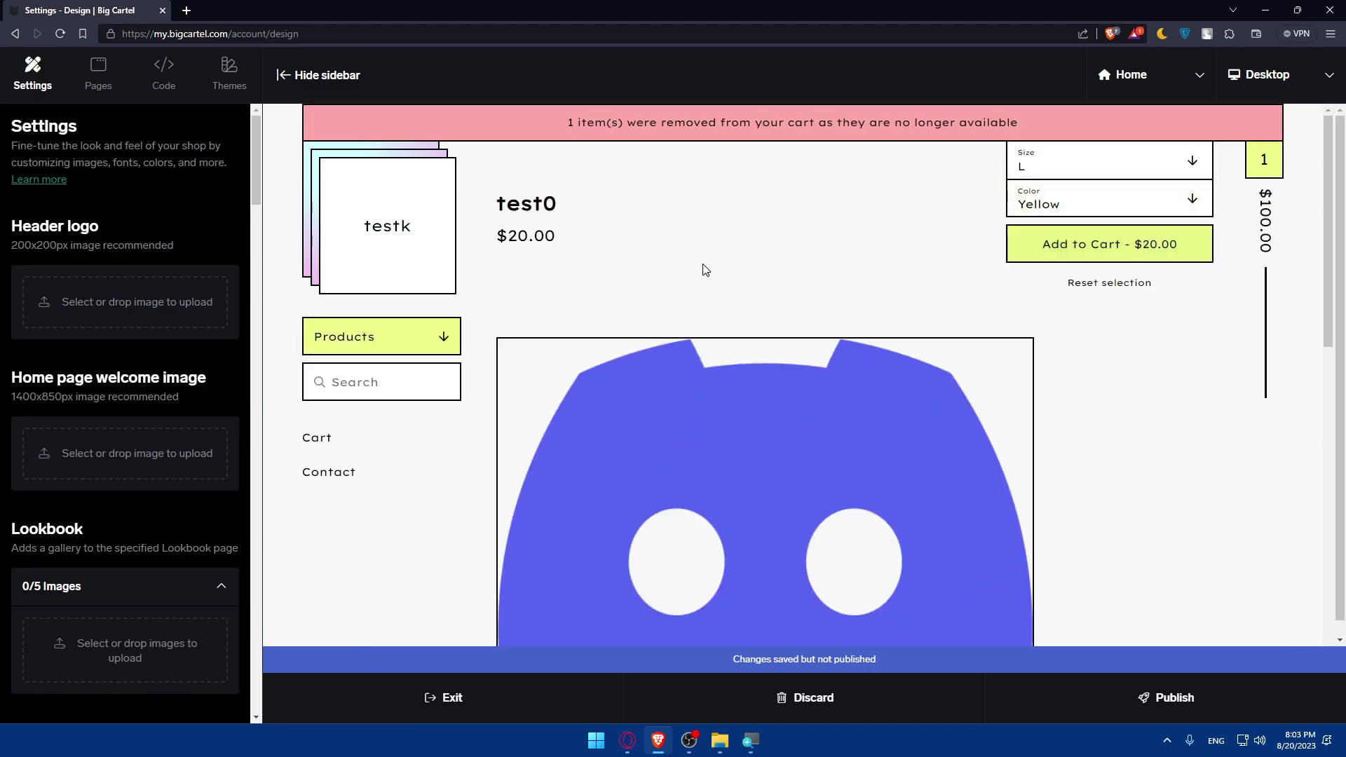
{"action": "left_click", "coordinate": [1052, 244]}
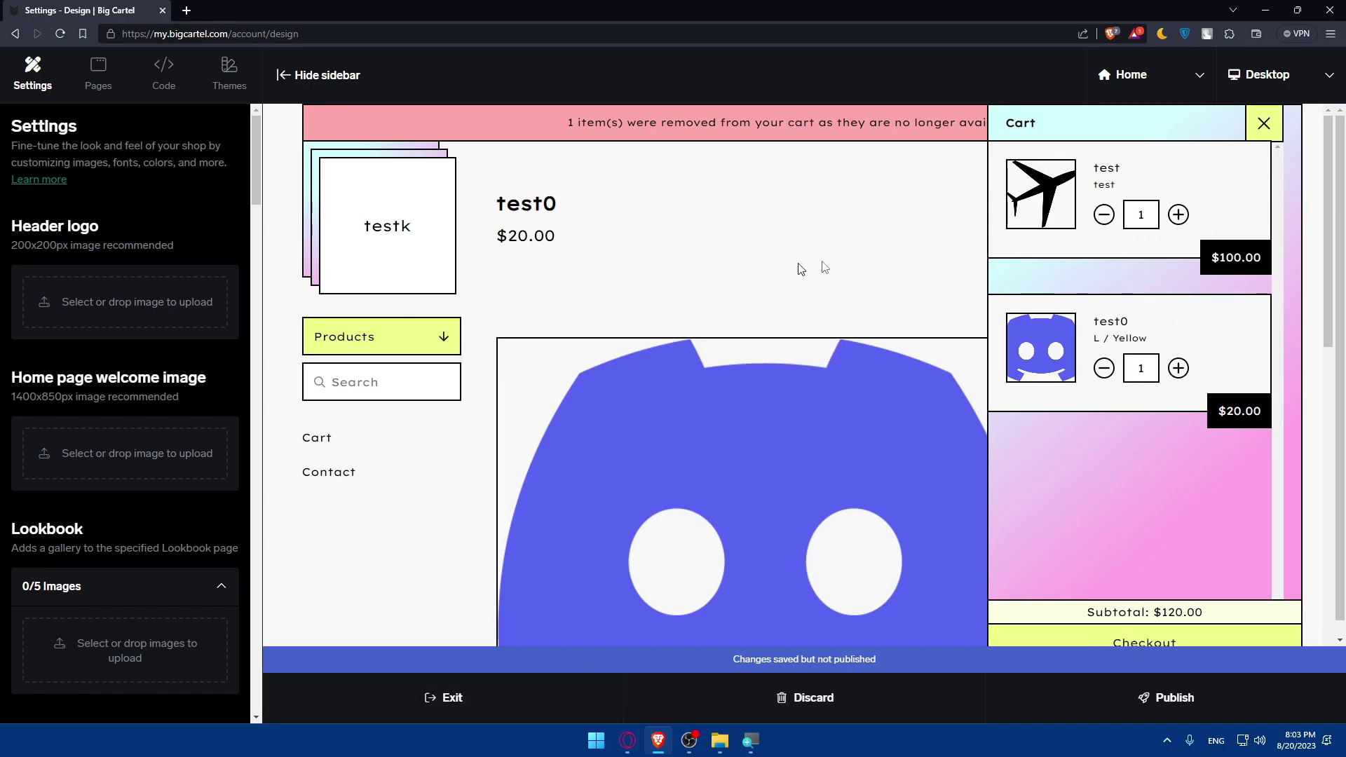
Preview the product page at tablet and phone widths, closing the cart drawer.
{"action": "left_click", "coordinate": [1278, 74]}
{"action": "left_click", "coordinate": [1269, 147]}
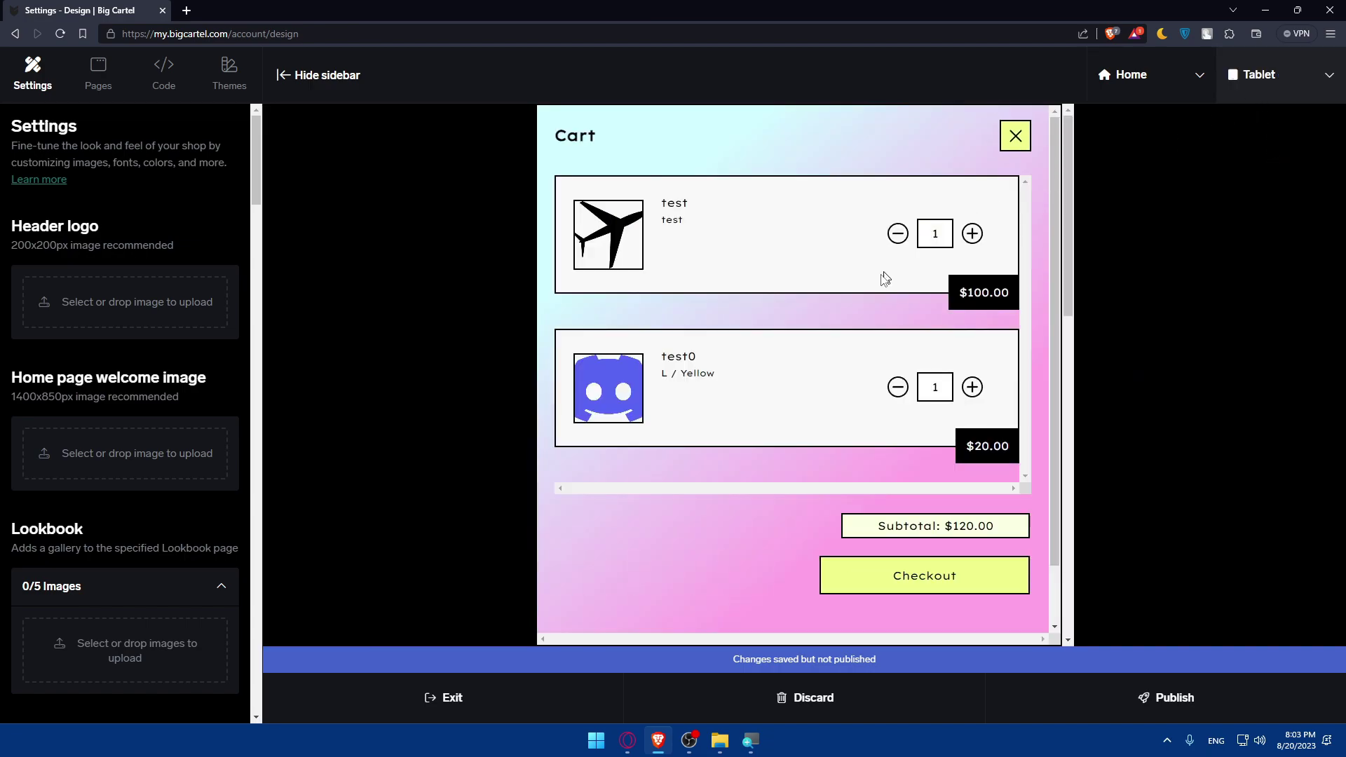
{"action": "scroll", "coordinate": [884, 277], "scroll_direction": "down", "scroll_amount": 1}
{"action": "scroll", "coordinate": [877, 347], "scroll_direction": "up", "scroll_amount": 1}
{"action": "left_click", "coordinate": [1015, 136]}
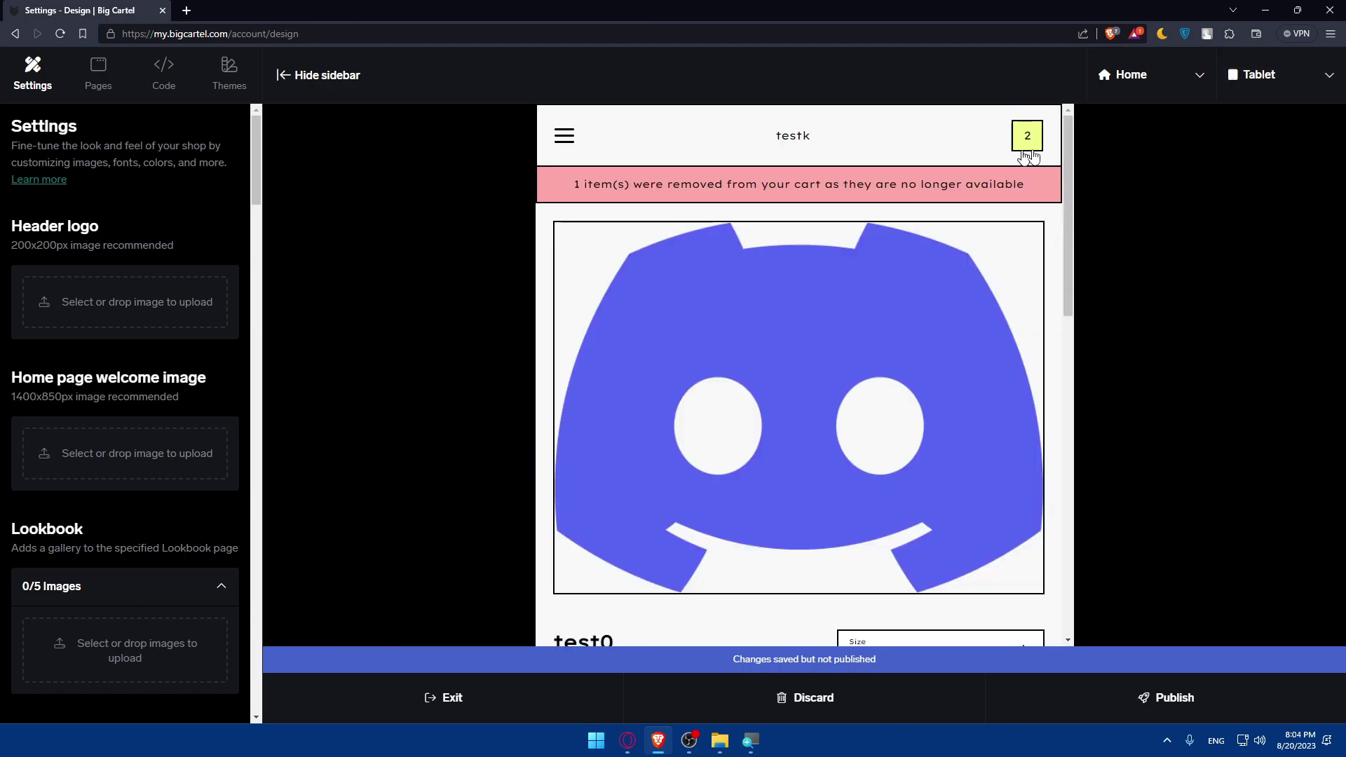
{"action": "left_click", "coordinate": [1278, 75]}
{"action": "left_click", "coordinate": [1263, 186]}
{"action": "scroll", "coordinate": [852, 299], "scroll_direction": "down", "scroll_amount": 2}
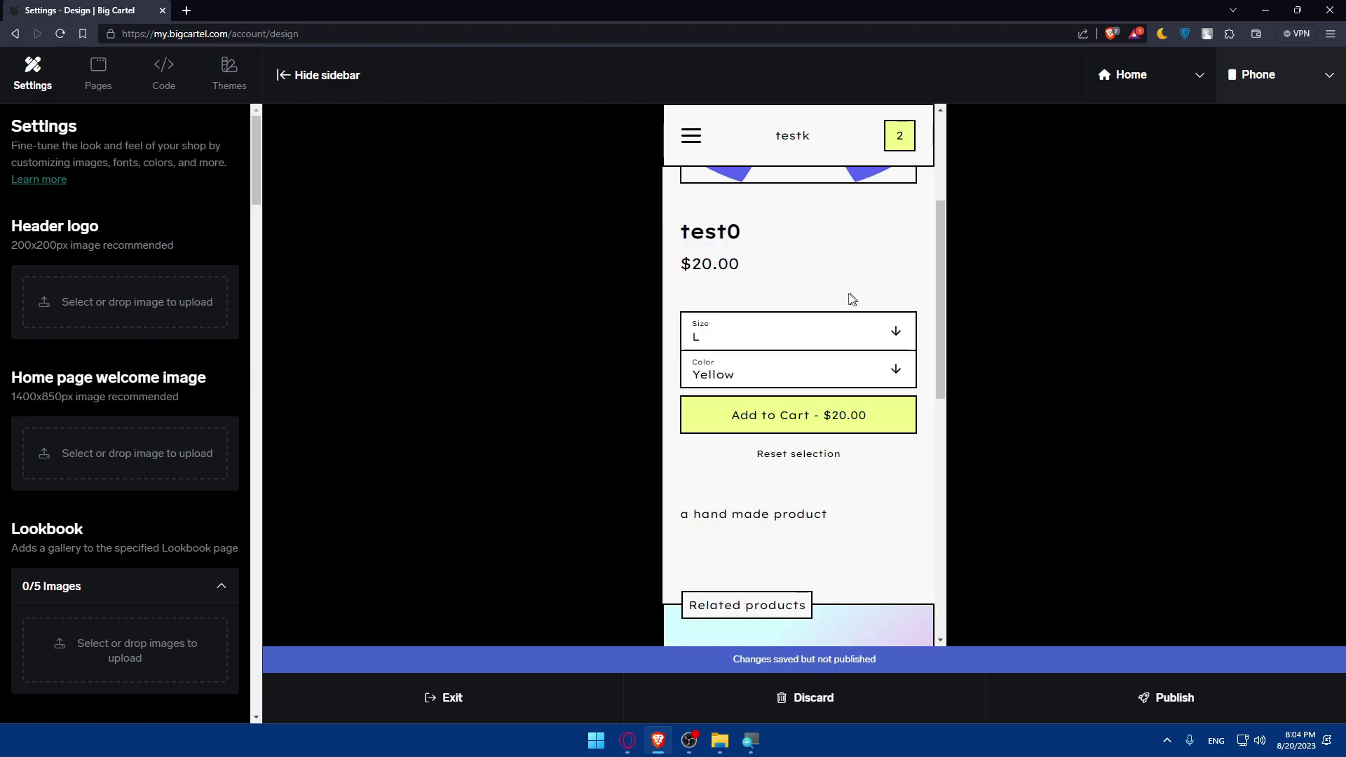
{"action": "scroll", "coordinate": [783, 290], "scroll_direction": "up", "scroll_amount": 2}
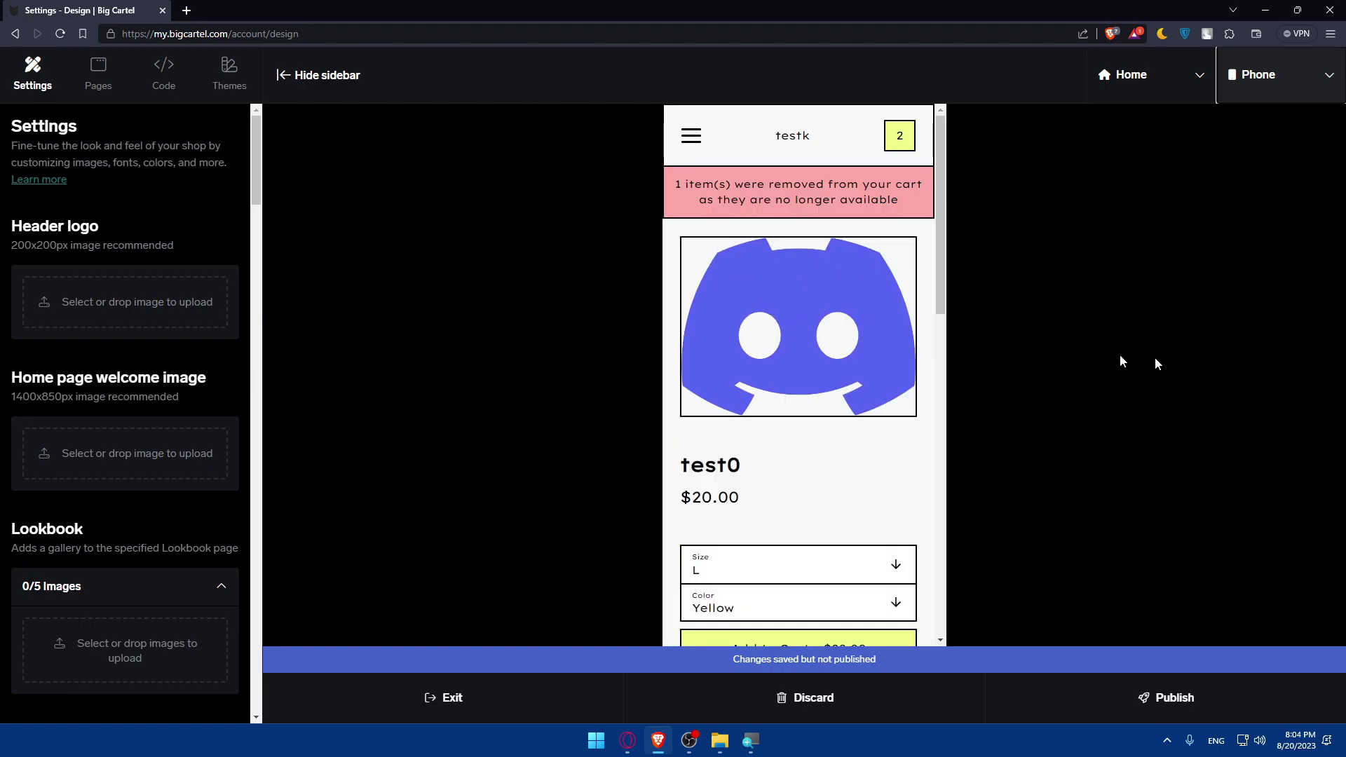
{"action": "left_click", "coordinate": [1277, 76]}
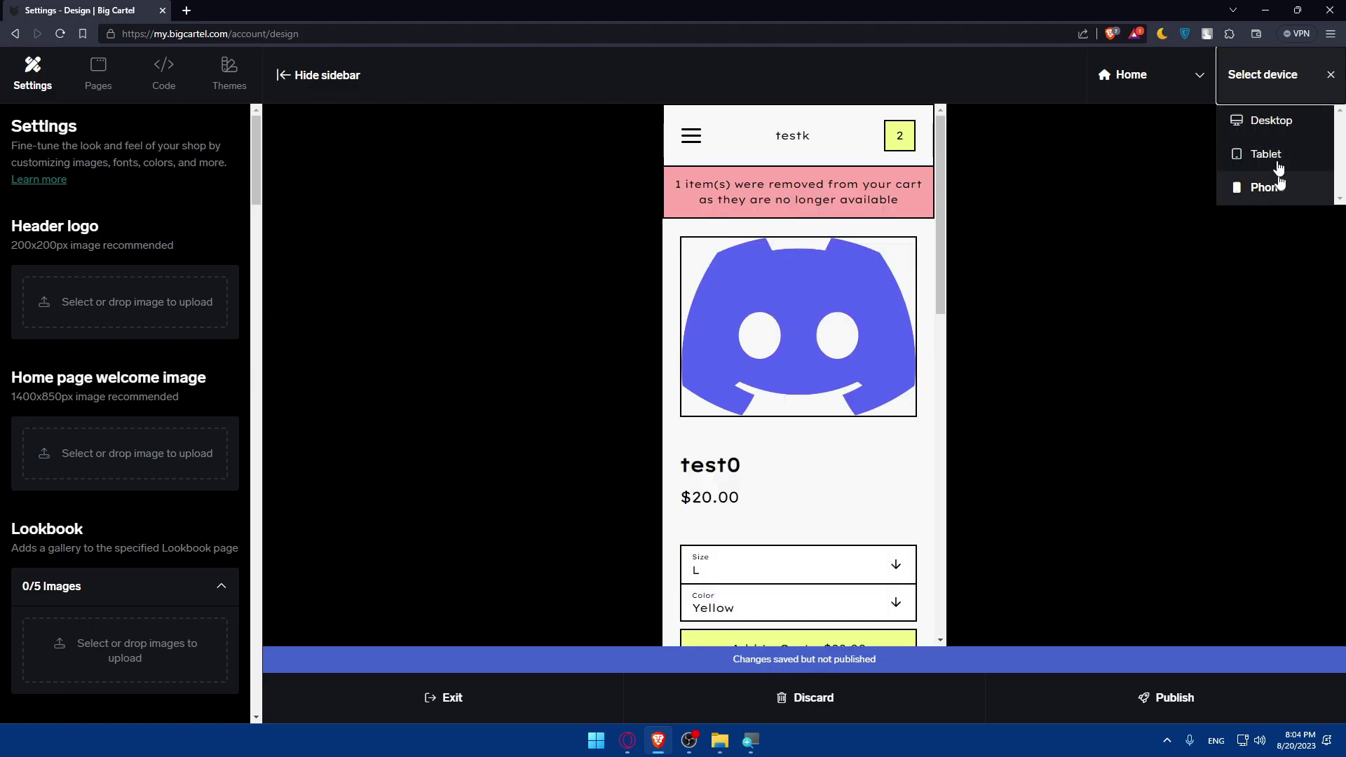
Return the preview to desktop width and exit the design editor to the Account page.
{"action": "left_click", "coordinate": [1268, 120]}
{"action": "left_click", "coordinate": [1157, 75]}
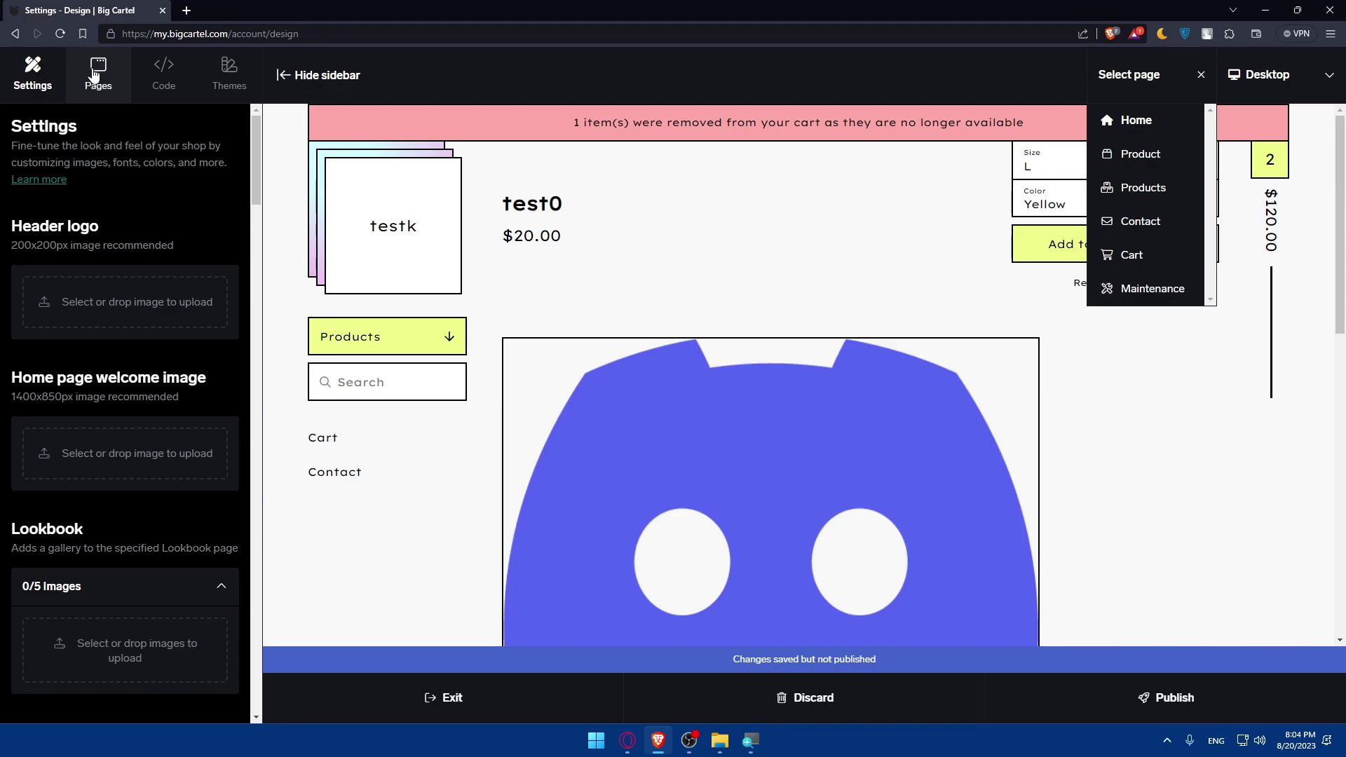
{"action": "left_click", "coordinate": [463, 703]}
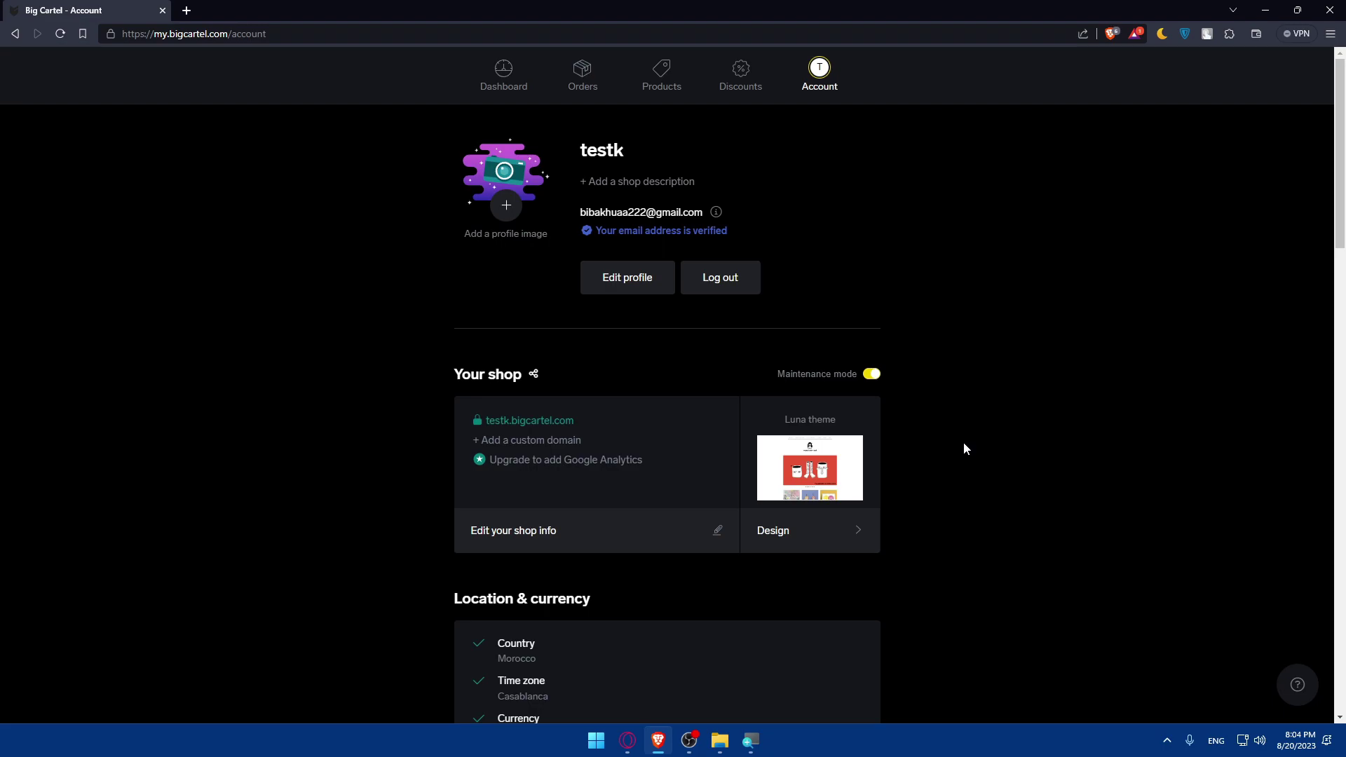
Start a support question from the help (?) menu, then close the chat panel.
{"action": "left_click", "coordinate": [1299, 684]}
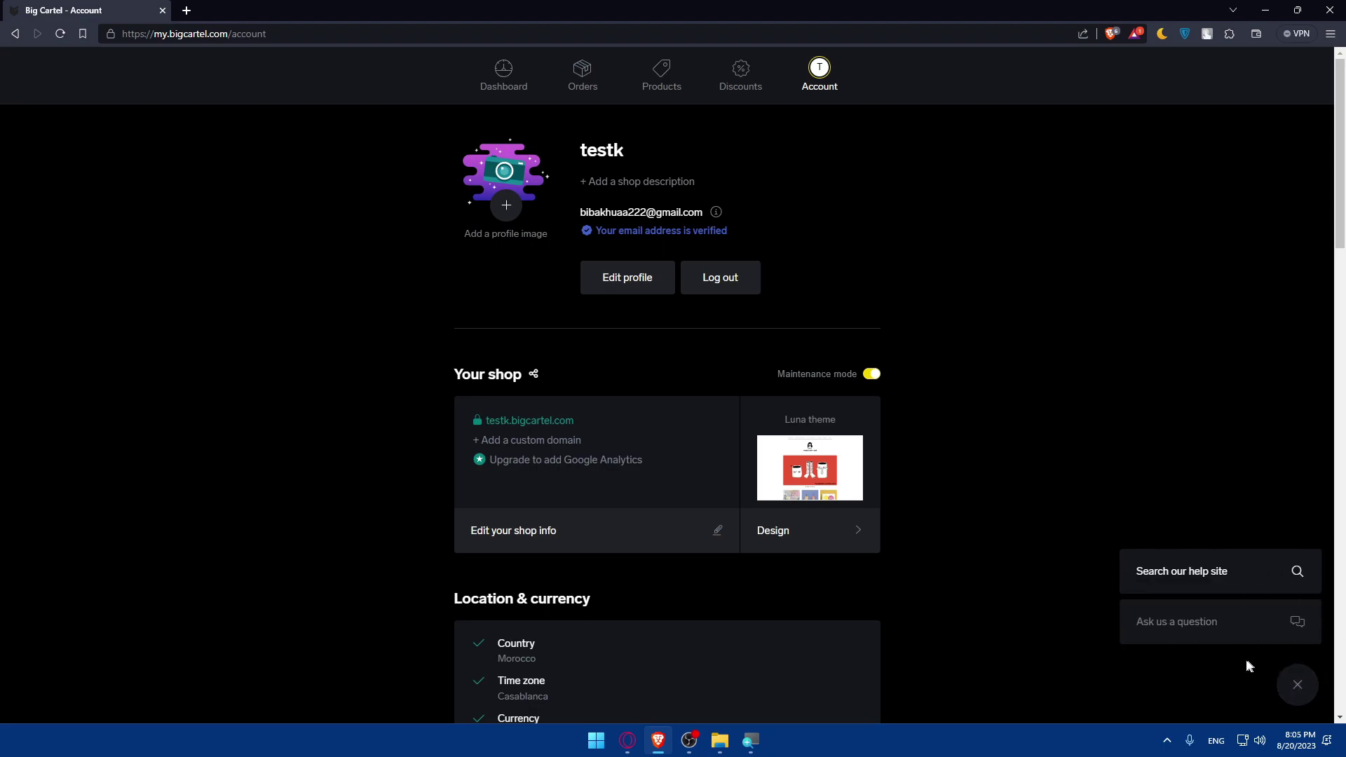
{"action": "left_click", "coordinate": [1202, 626]}
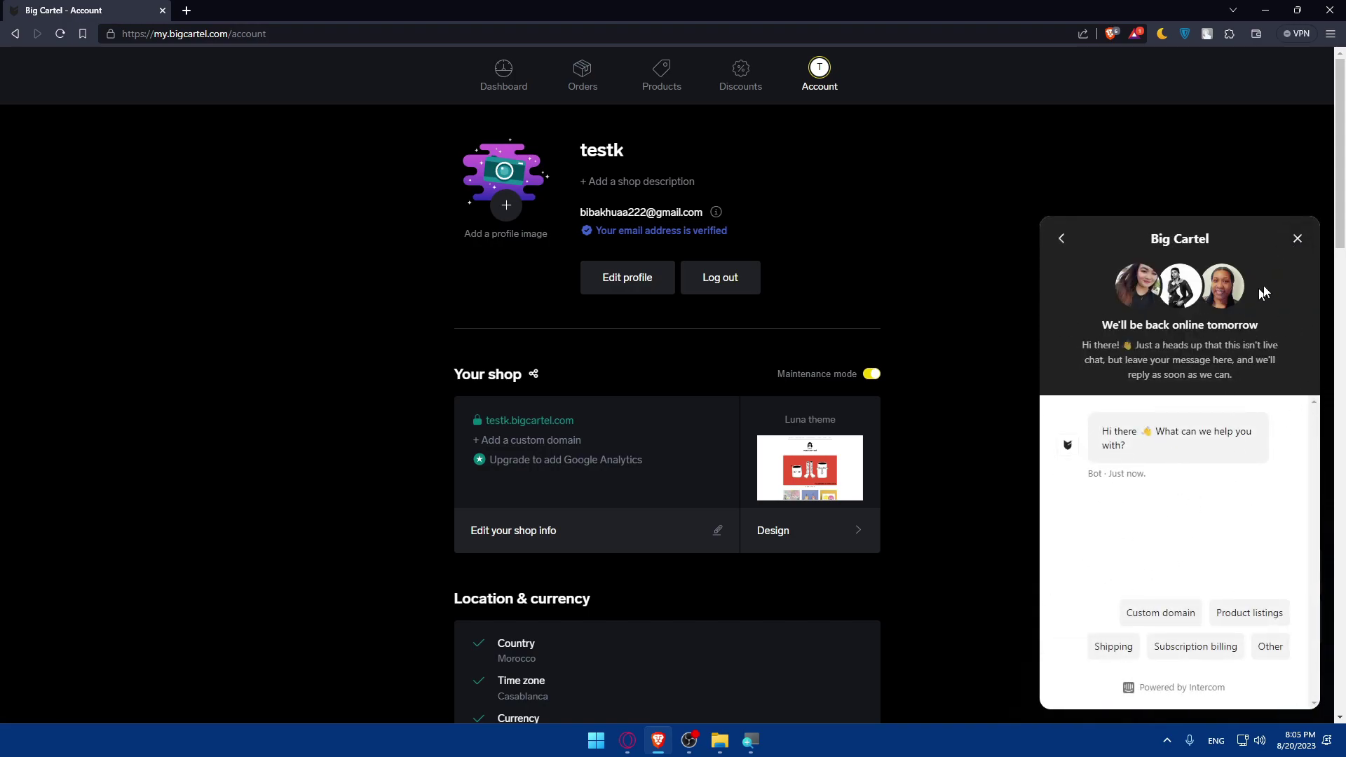
{"action": "left_click", "coordinate": [1295, 241]}
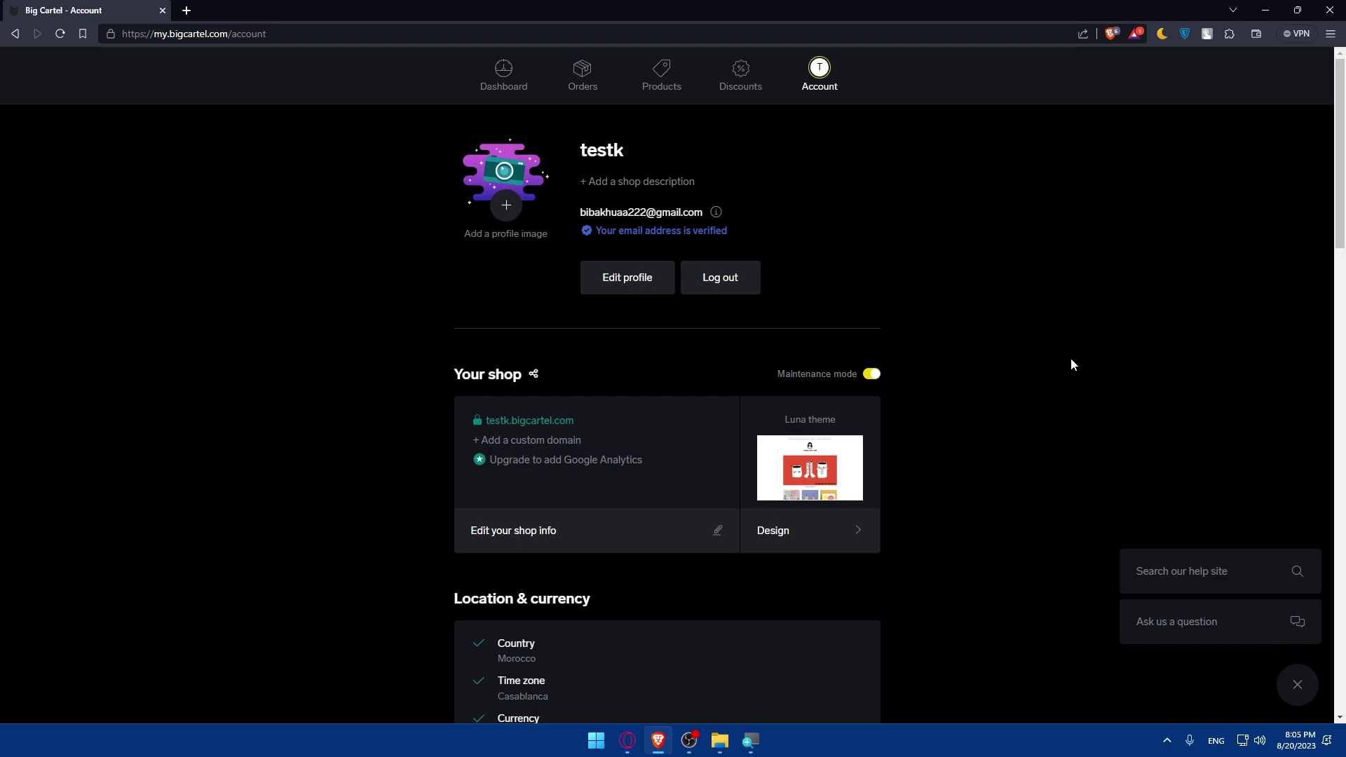